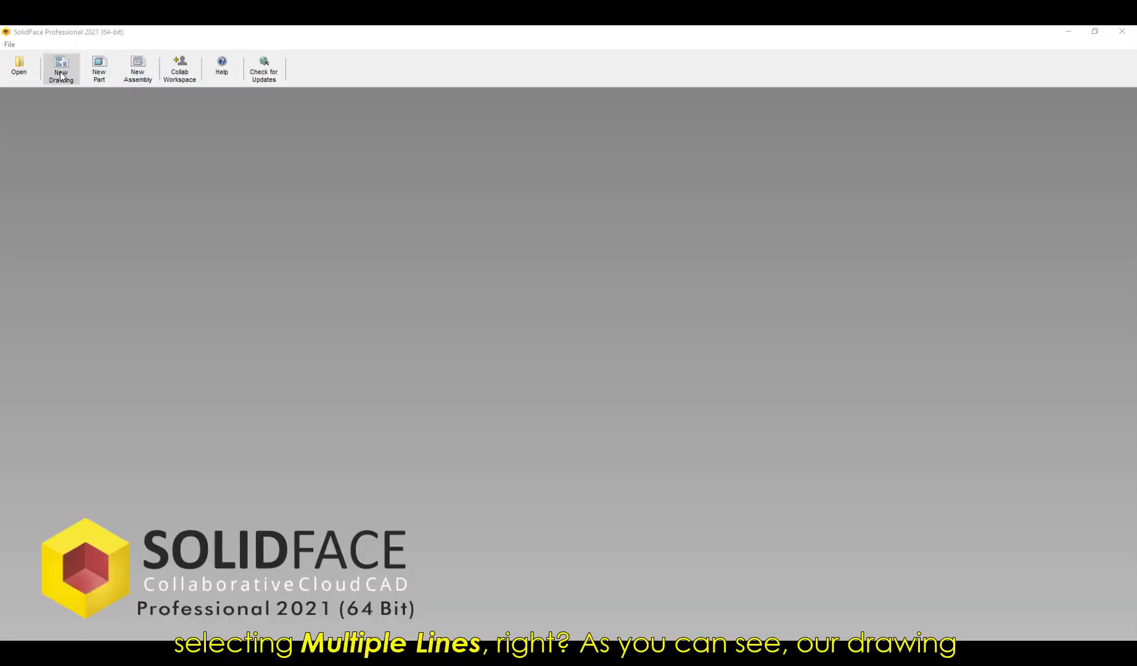
- Start a new drawing and draw the 40×60 slotted outline with a Ø20 hole from the origin
left_click(61, 74)
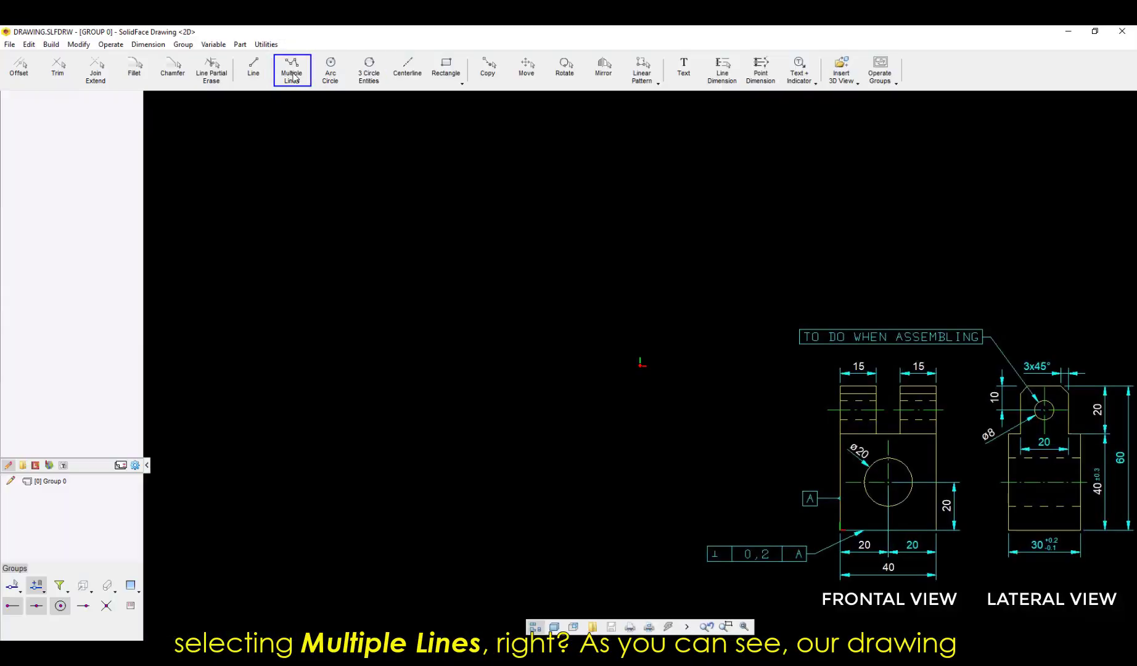
left_click(292, 77)
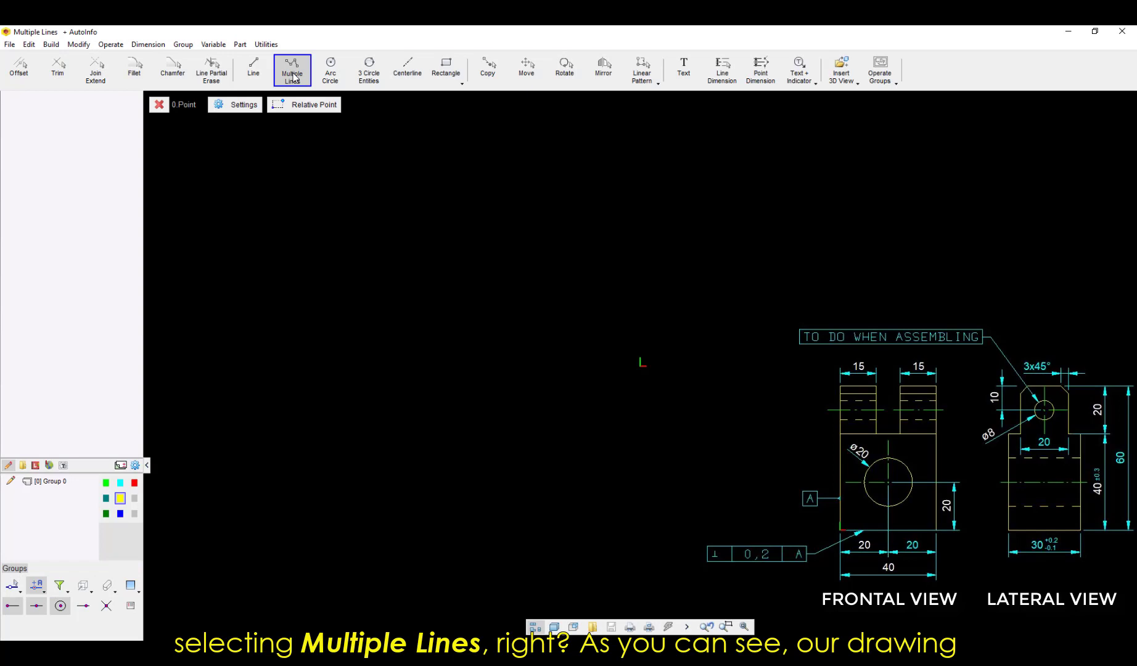
left_click(643, 371)
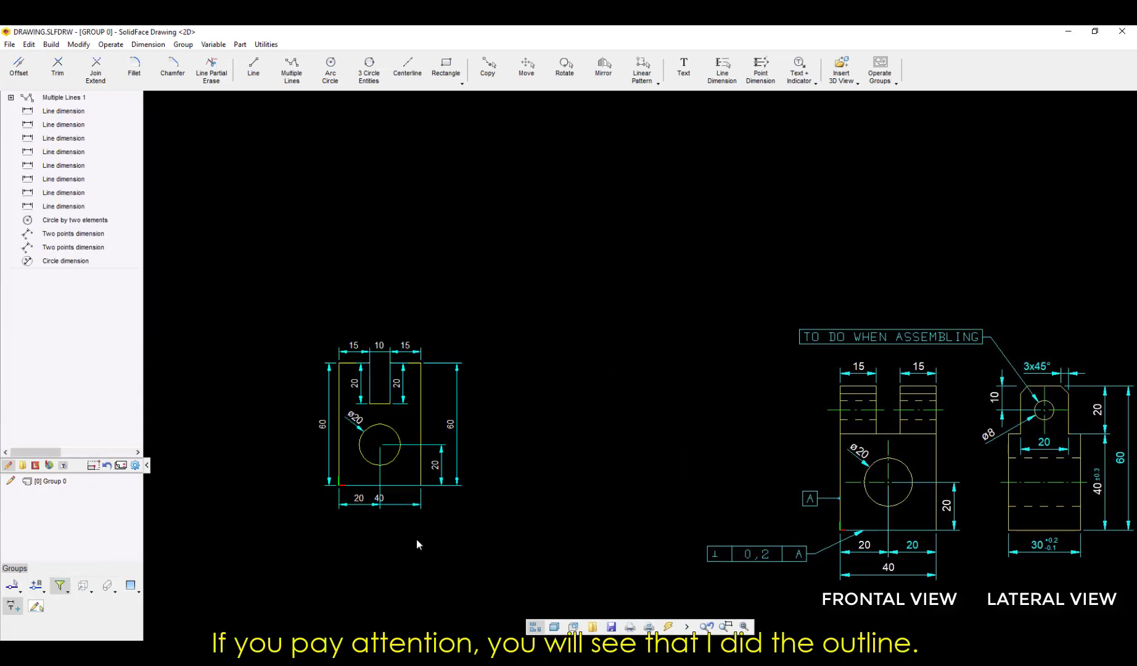
- Move the 40 width dimension lower beneath the outline
scroll(394, 539, "up", 3)
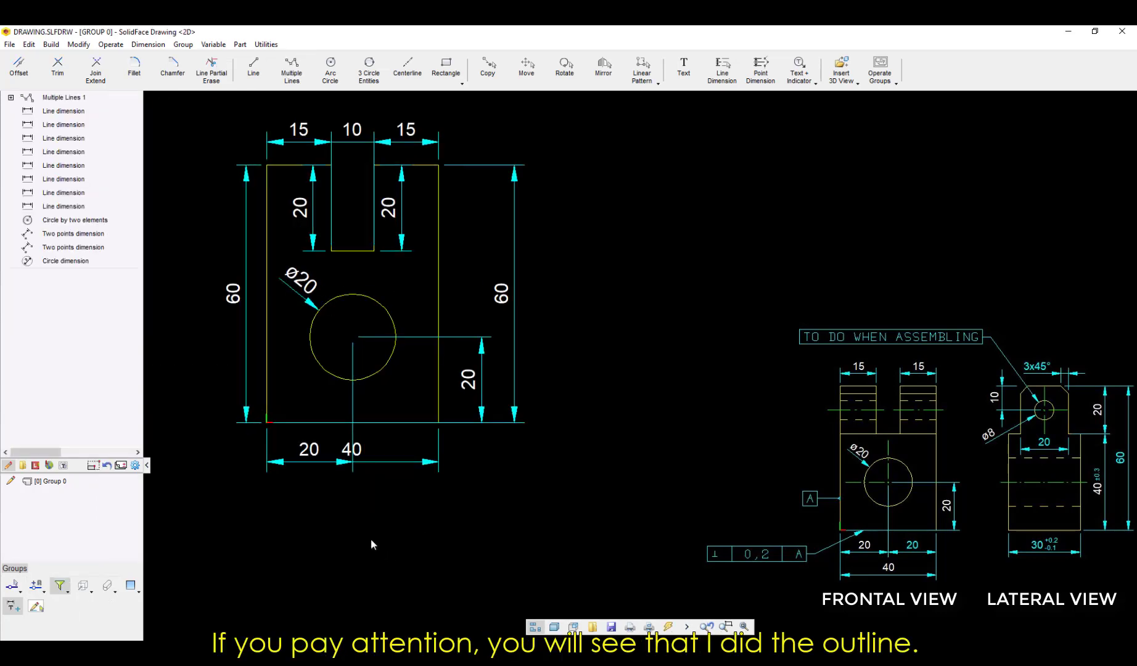
double_click(379, 478)
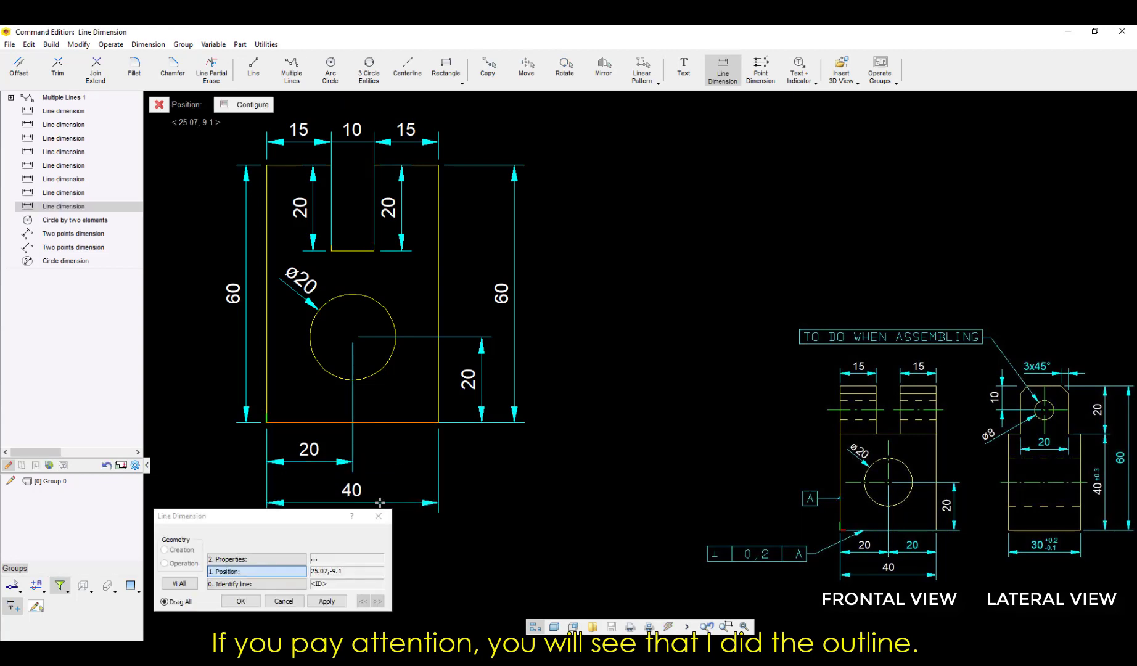
left_click(382, 505)
scroll(490, 501, "down", 3)
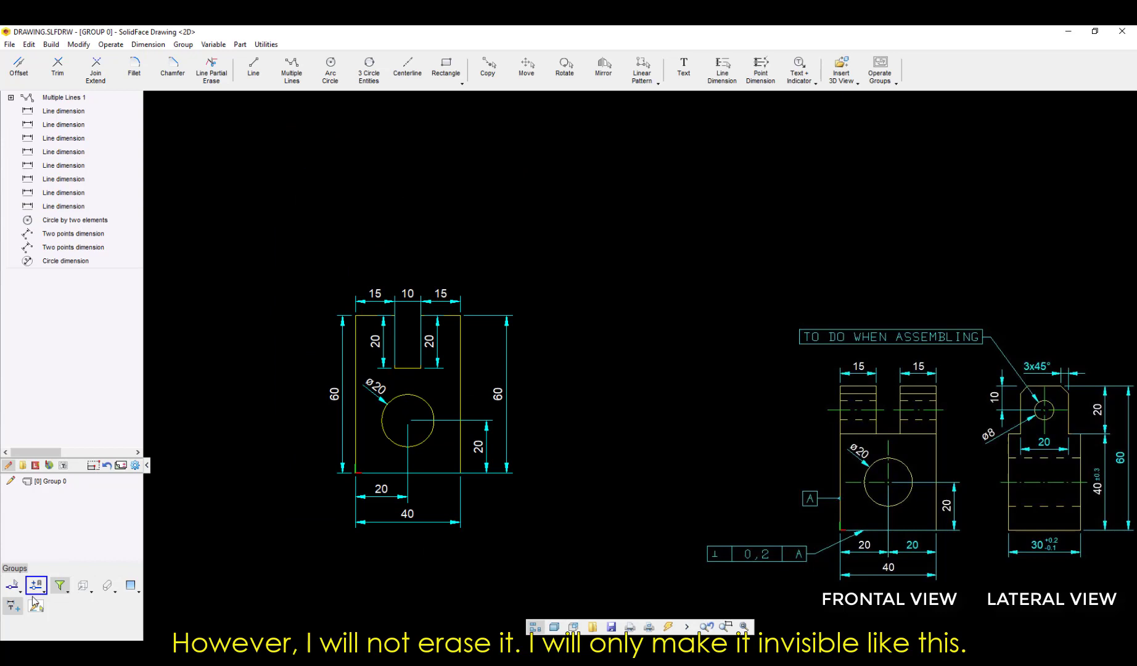
- Hide the dimensions and extend the slot's bottom line to the block's right edge
left_click(13, 606)
scroll(454, 407, "up", 2)
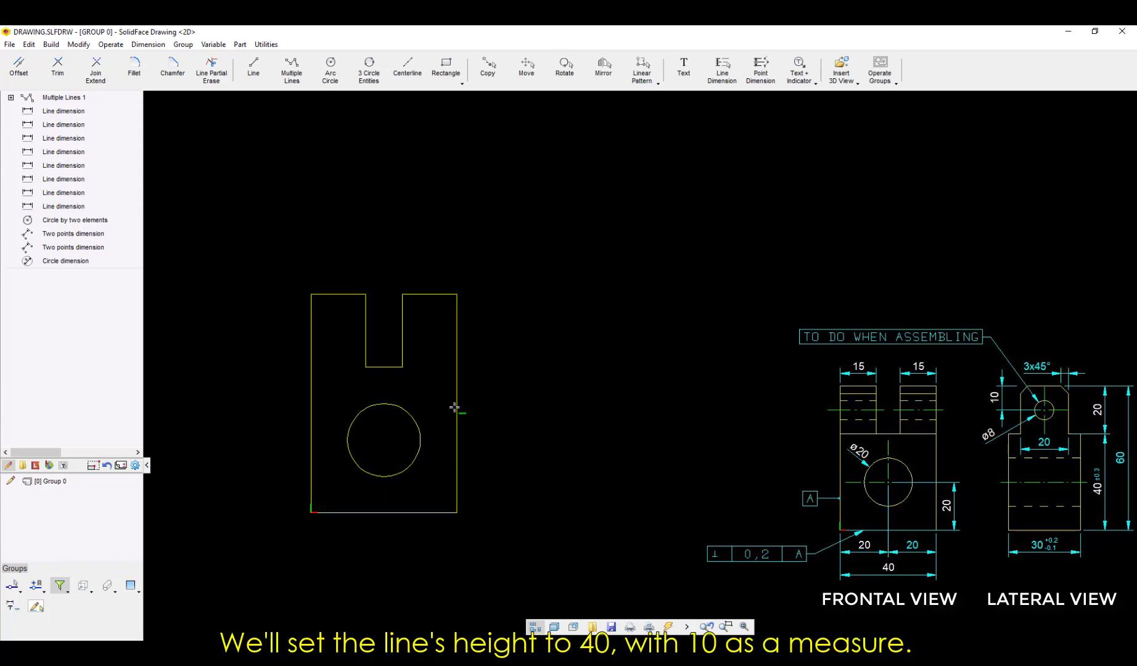
left_click(387, 370)
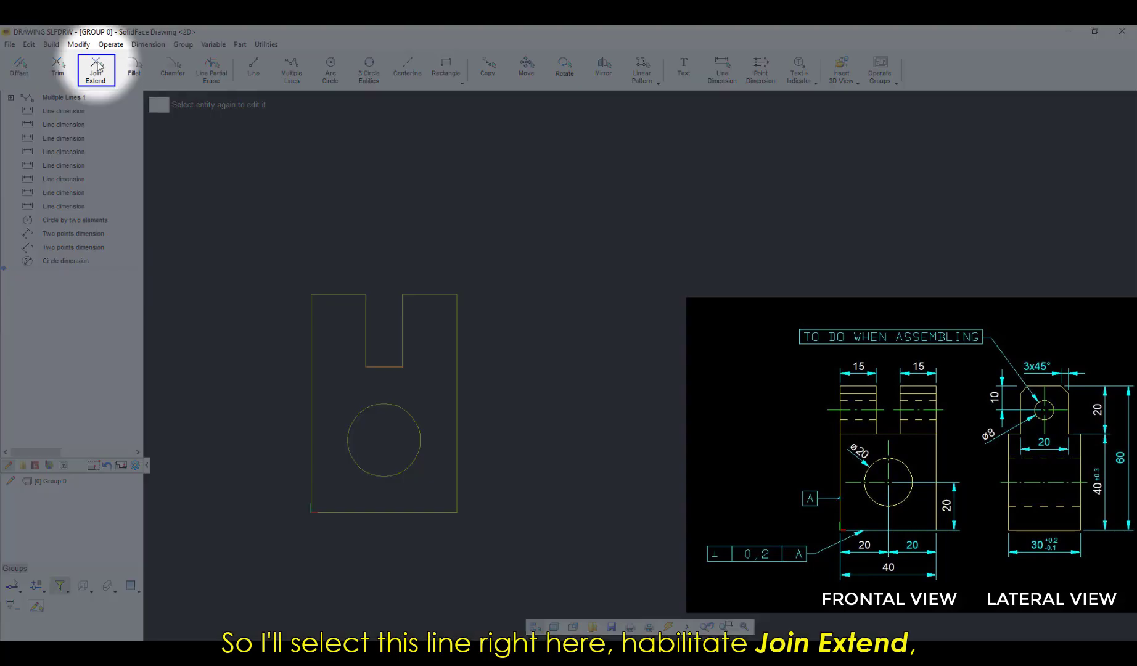
left_click(96, 69)
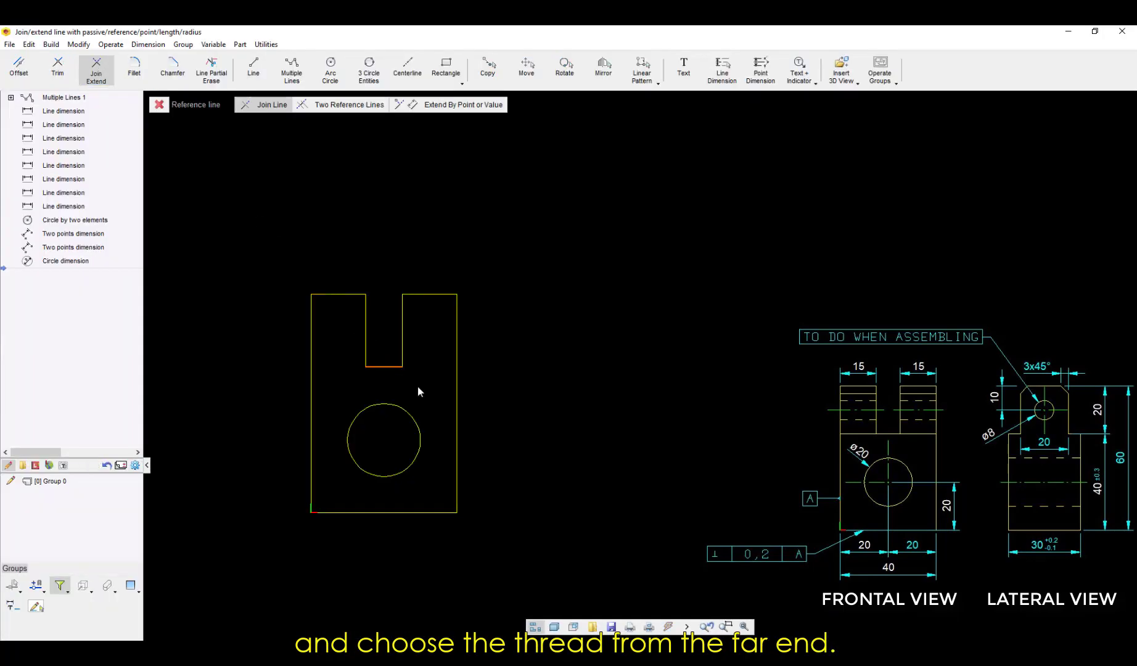
left_click(457, 372)
- Extend the same slot bottom line to the block's left edge
left_click(384, 368)
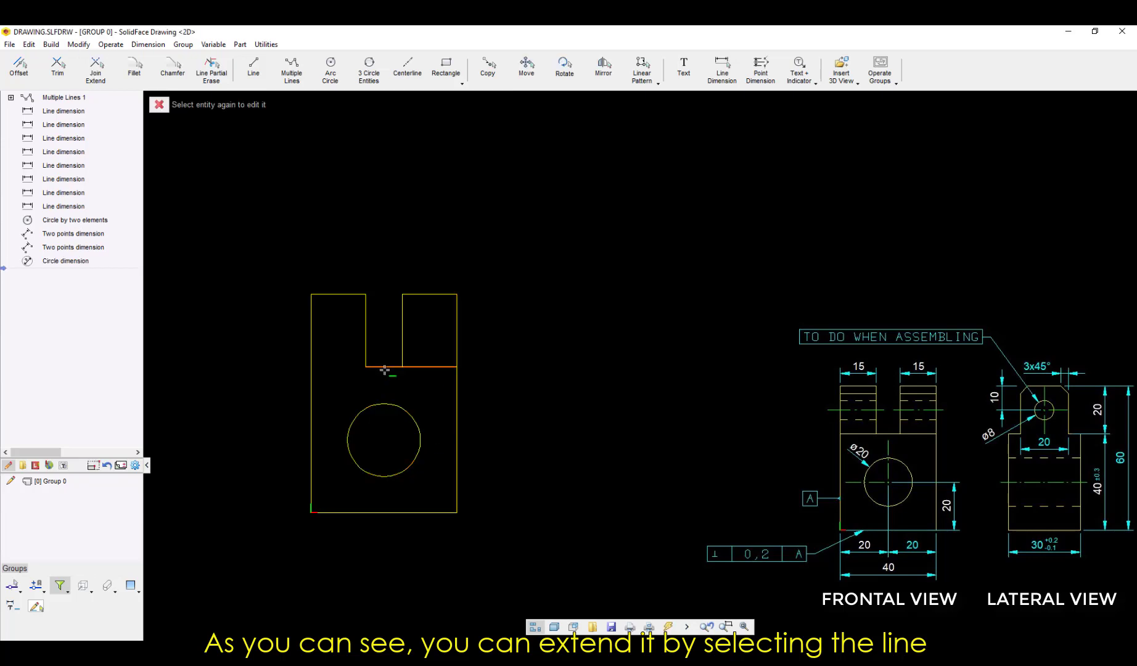
right_click(387, 369)
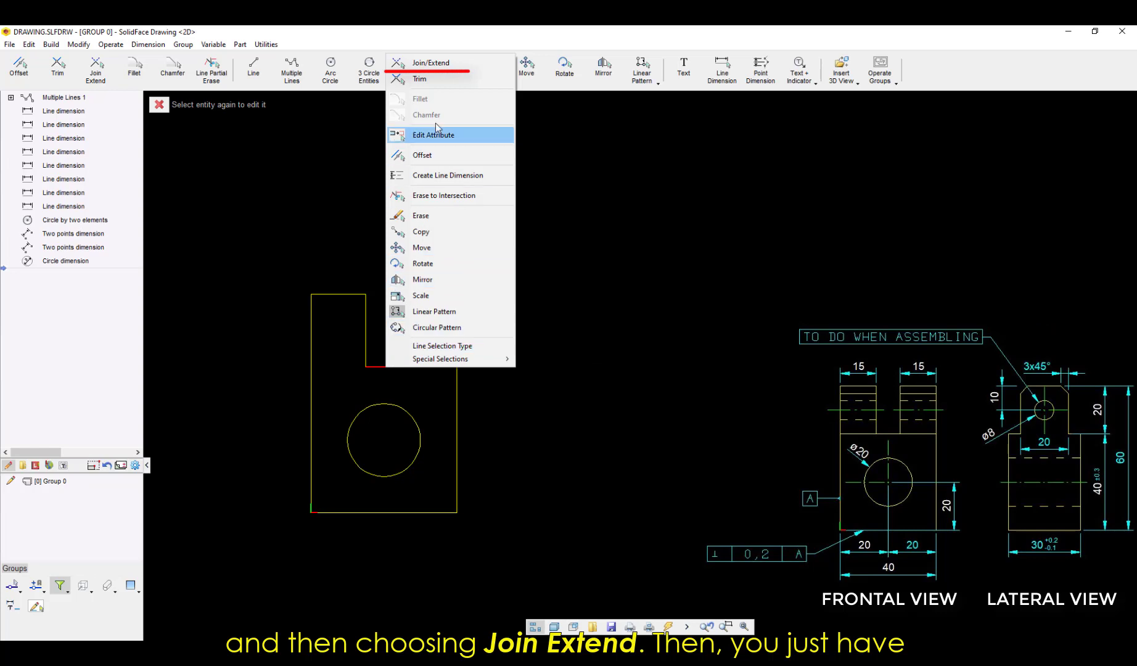
left_click(434, 64)
left_click(311, 358)
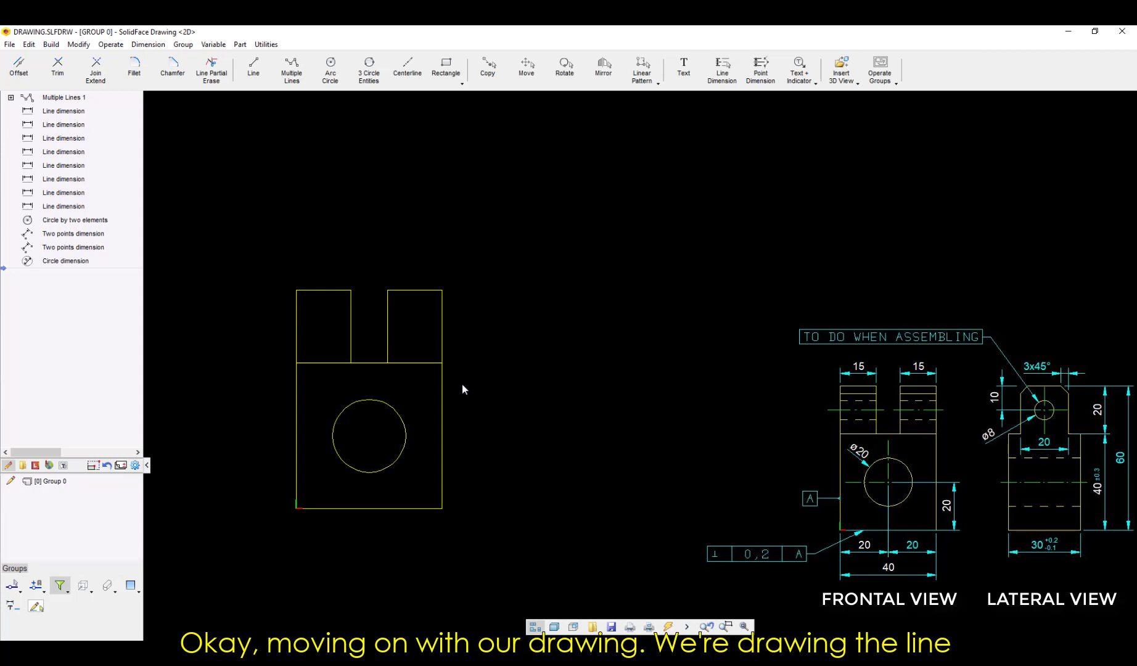
- Offset the right tab's top edge 3 downward
left_click(417, 294)
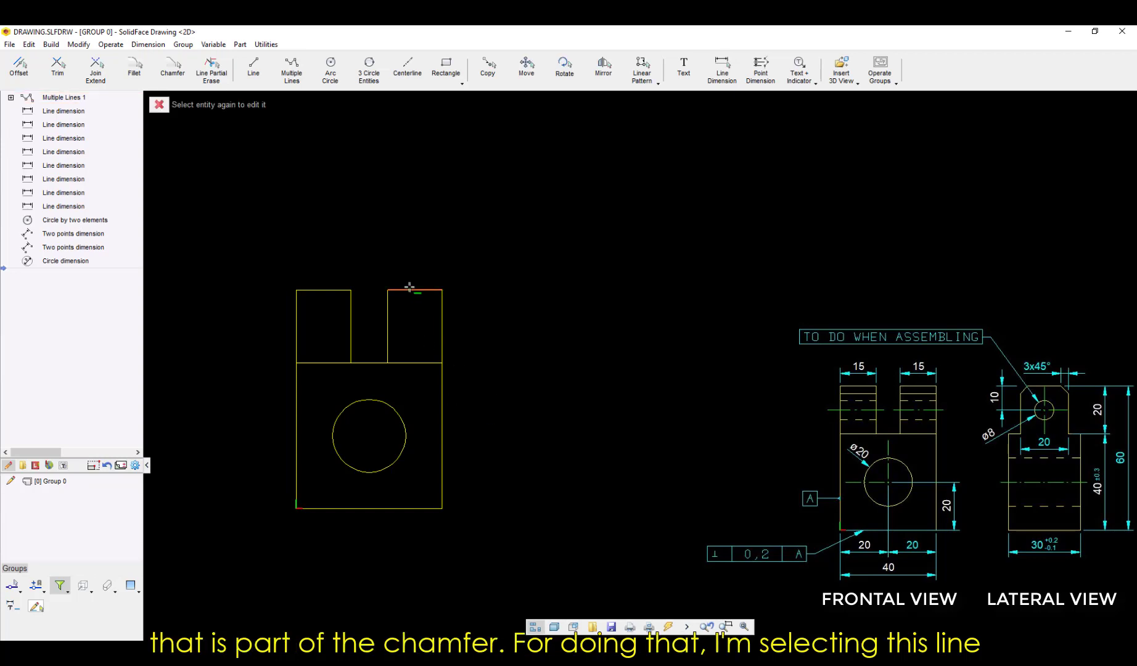
right_click(417, 297)
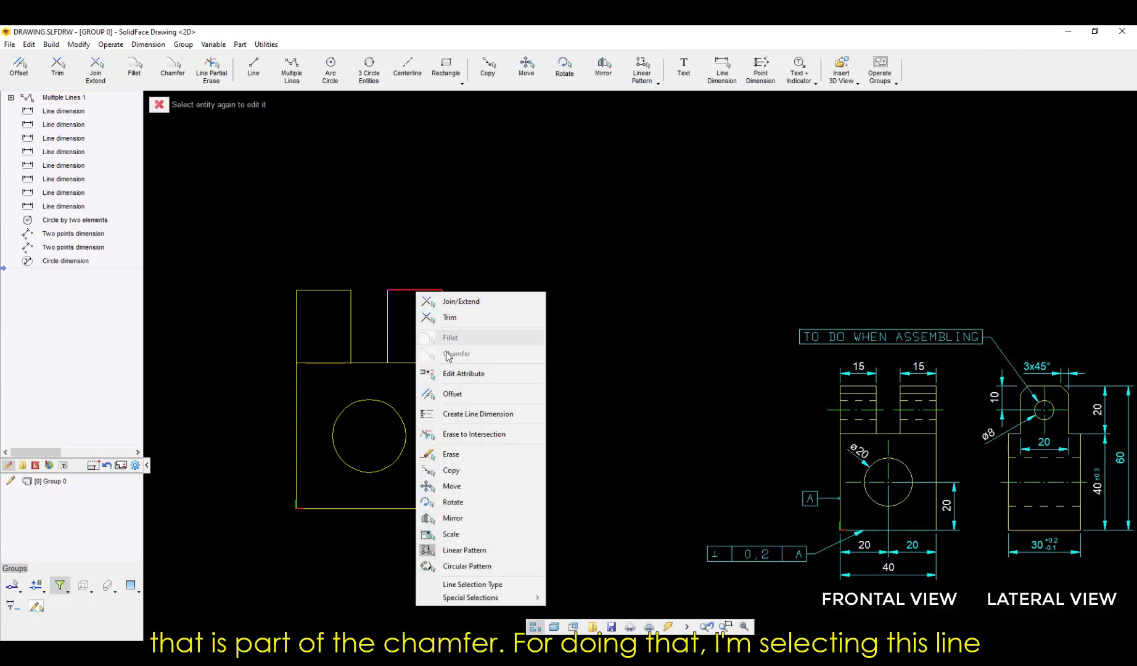
left_click(452, 394)
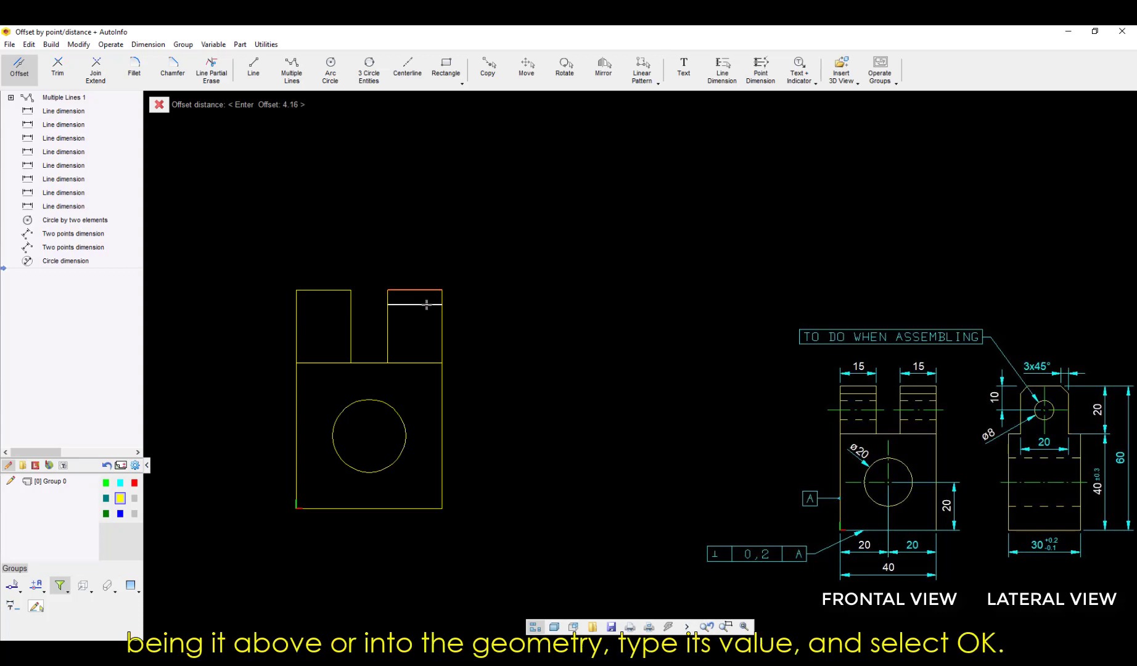
key("Return")
type("3")
key("Return")
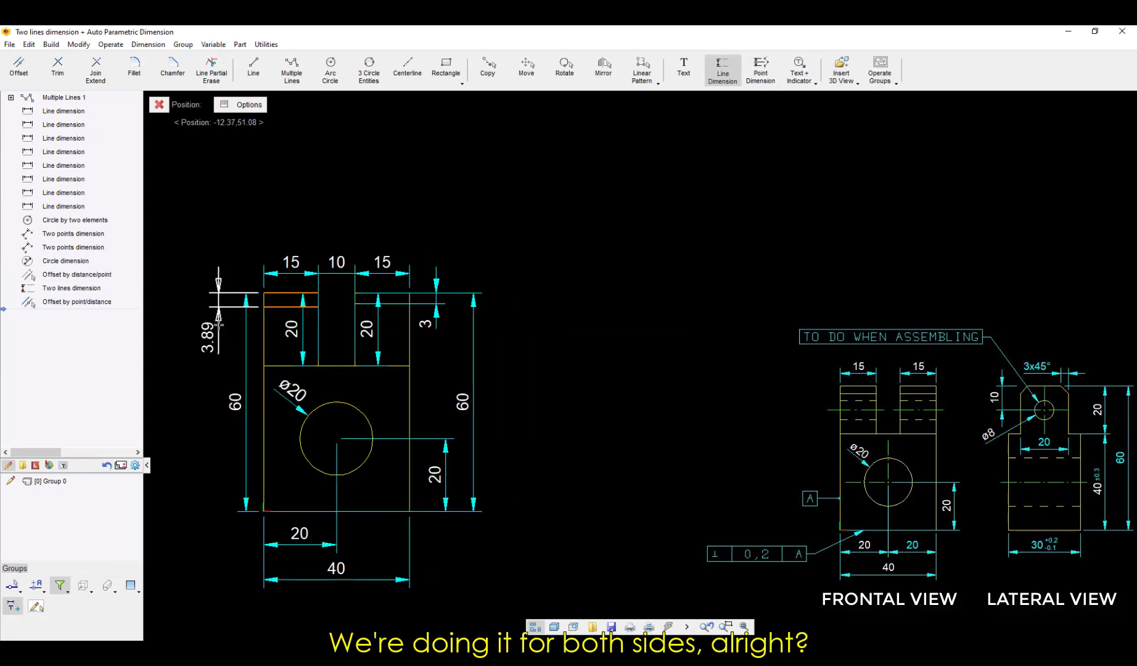
- Set the left tab's offset line to 3 as well
key("Return")
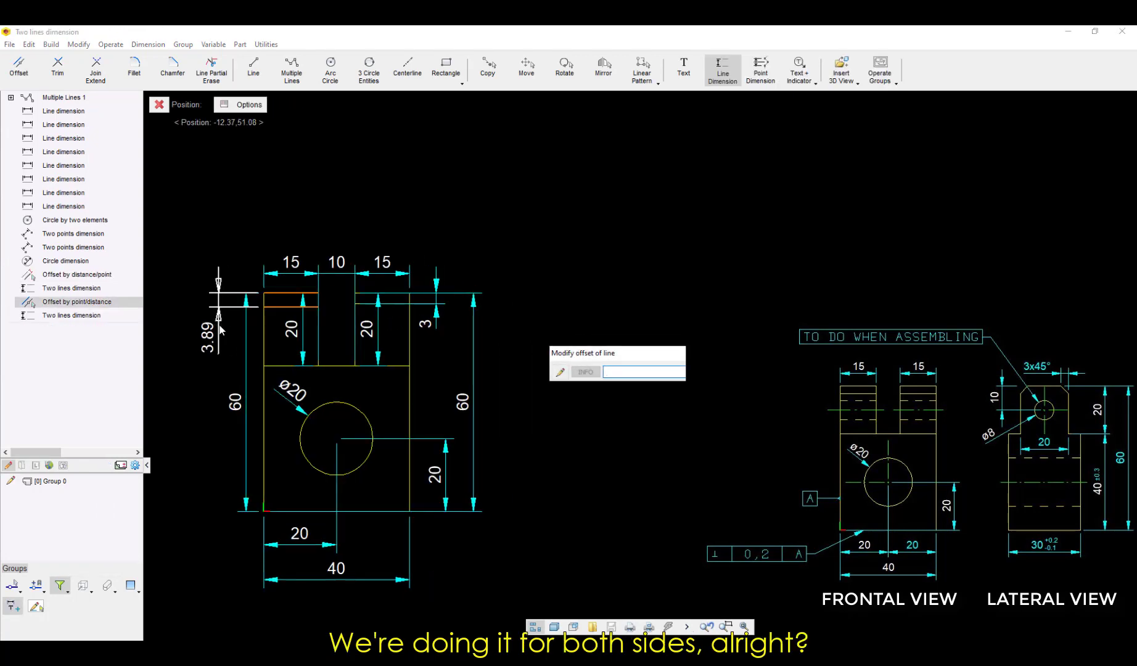
type("3")
key("Return")
- Place the last 3 dimension, then hide all dimensions and zoom out
left_click(216, 315)
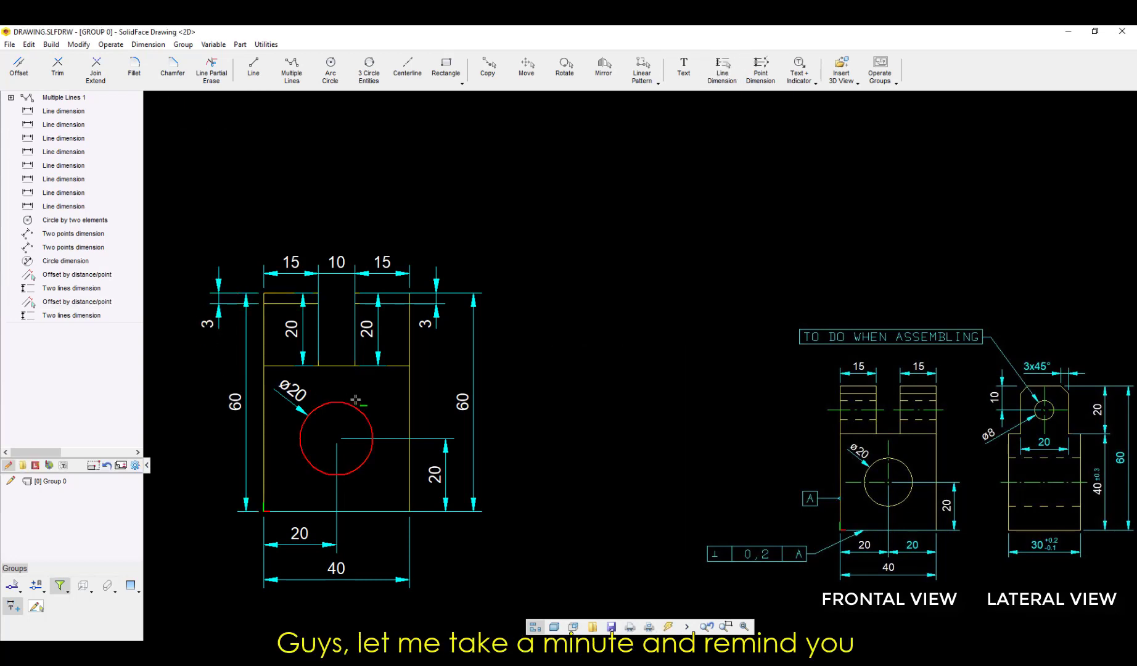
left_click(11, 604)
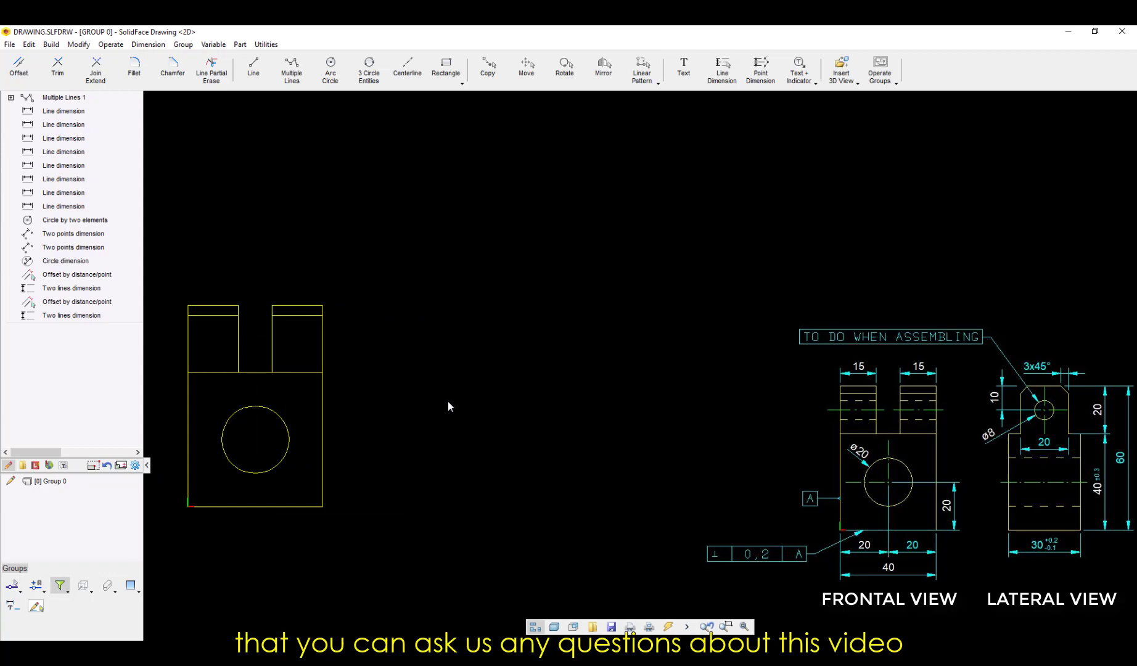
scroll(448, 401, "down", 1)
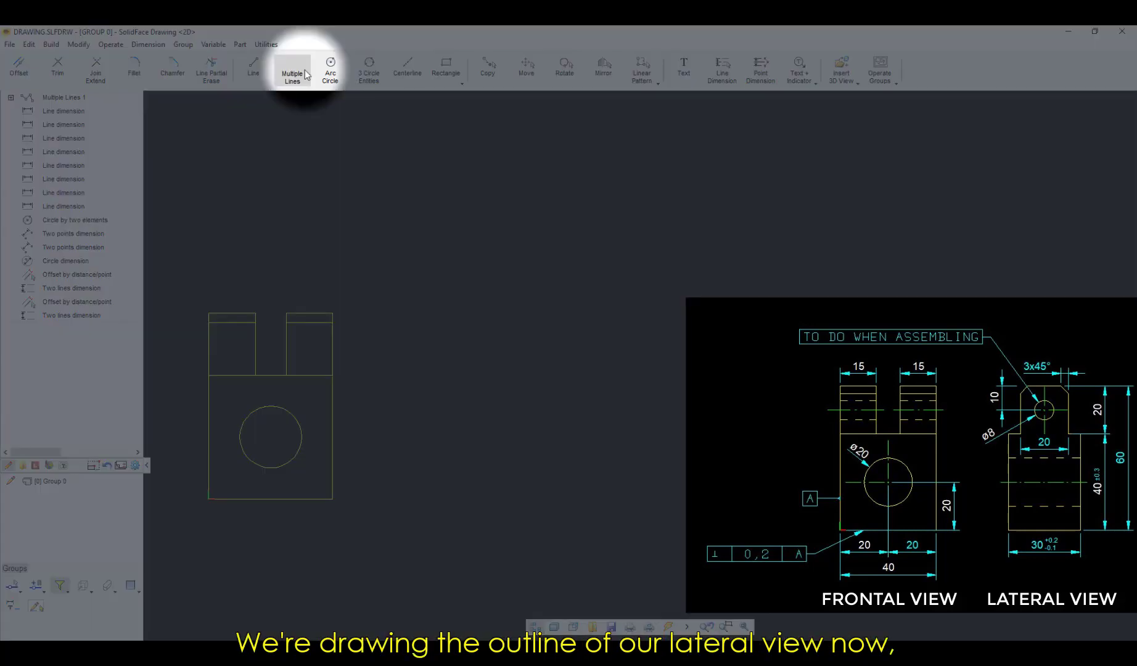
- Draw the lateral view outline from the frontal view's bottom-right corner, starting with a 30 segment
left_click(292, 70)
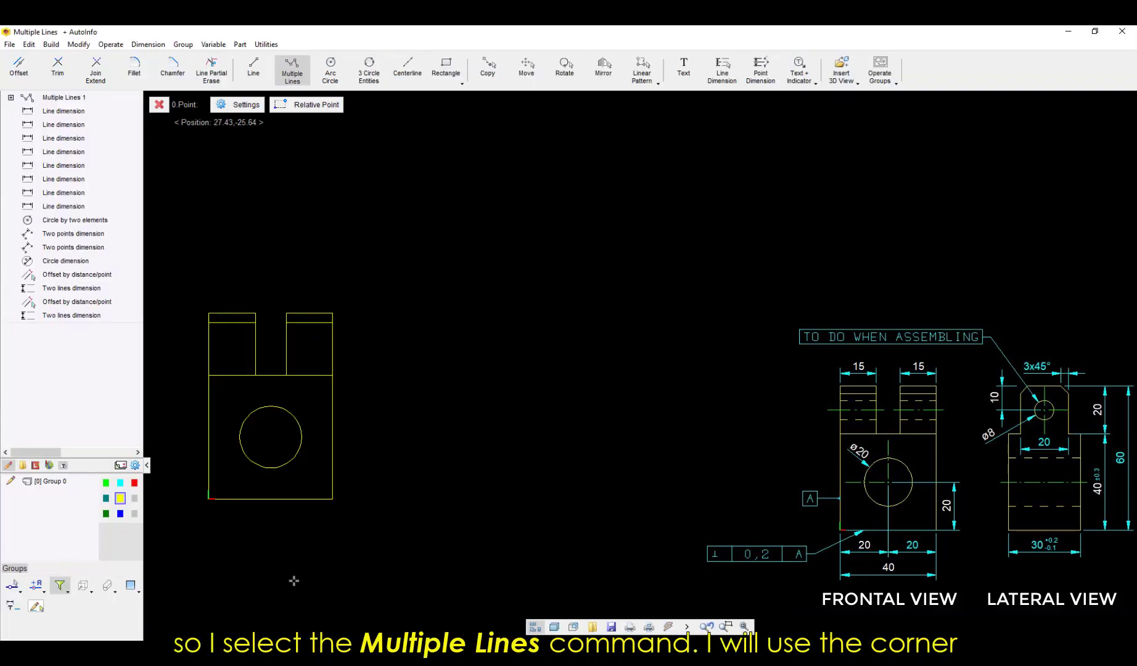
scroll(294, 583, "up", 1)
middle_click_drag(287, 561, 274, 483)
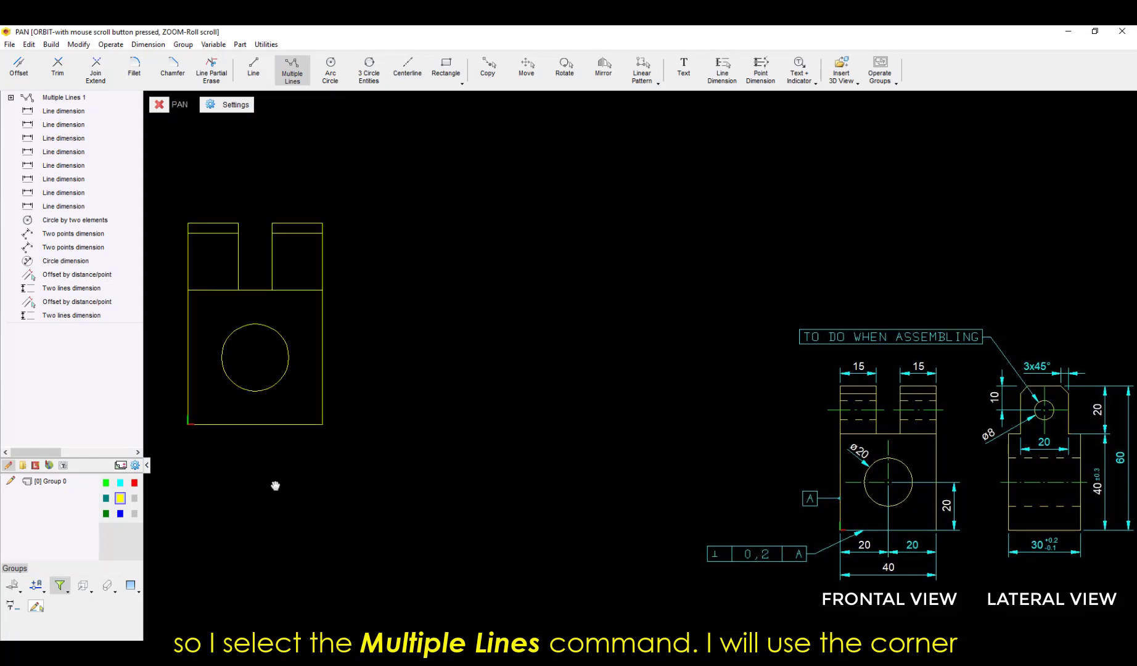
left_click(323, 424)
type("30")
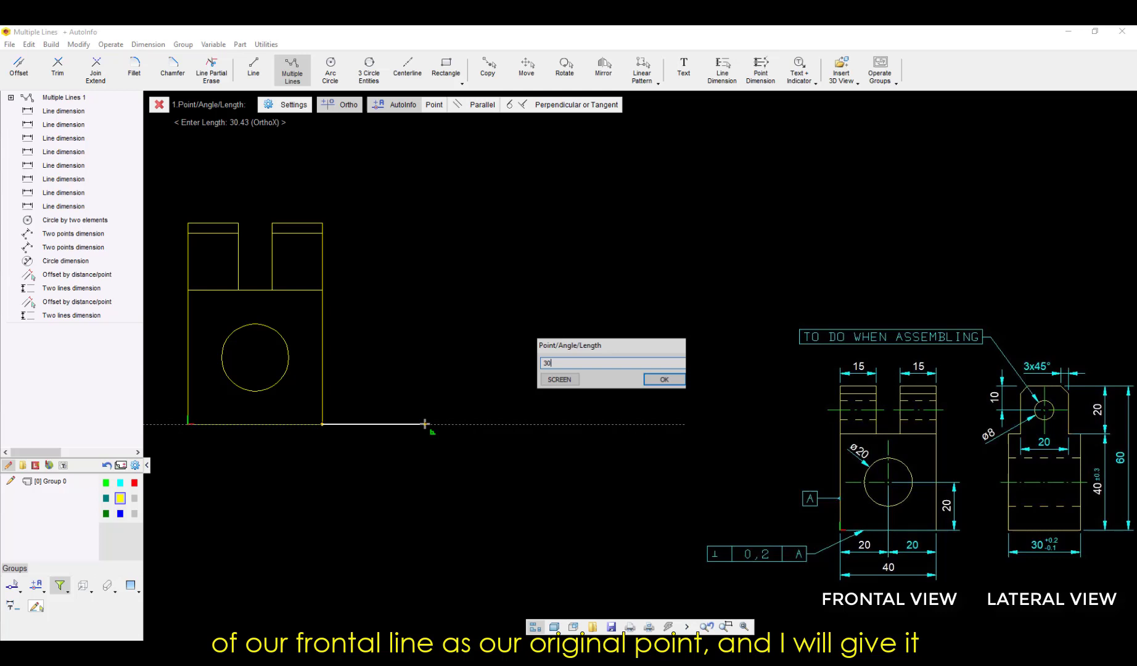
key("Return")
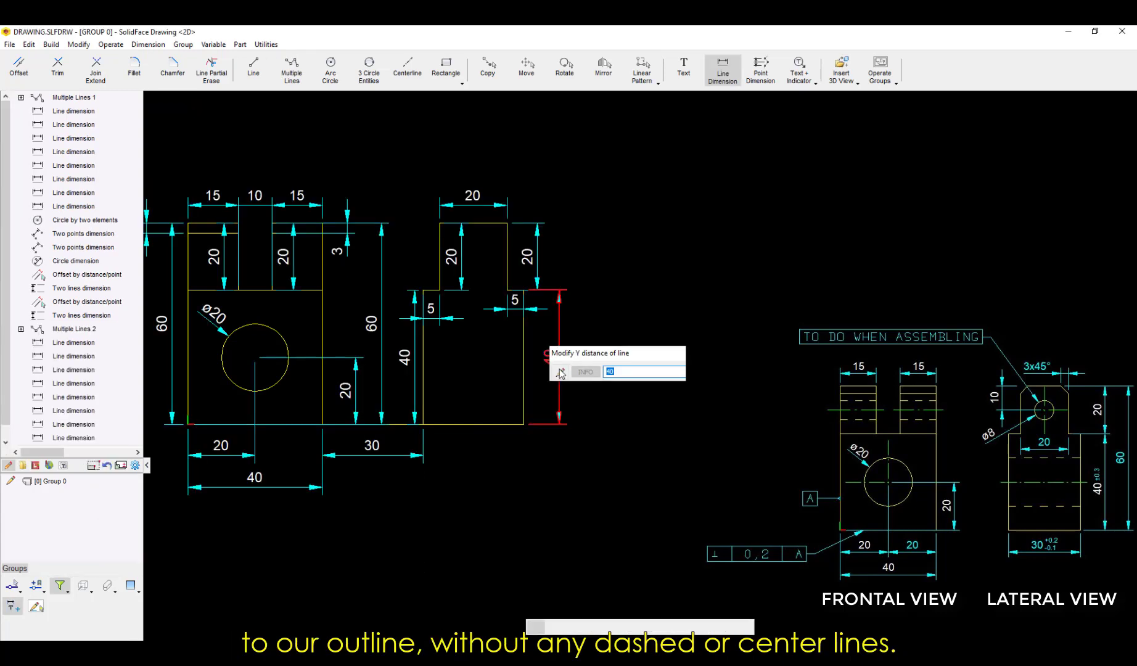
key("Return")
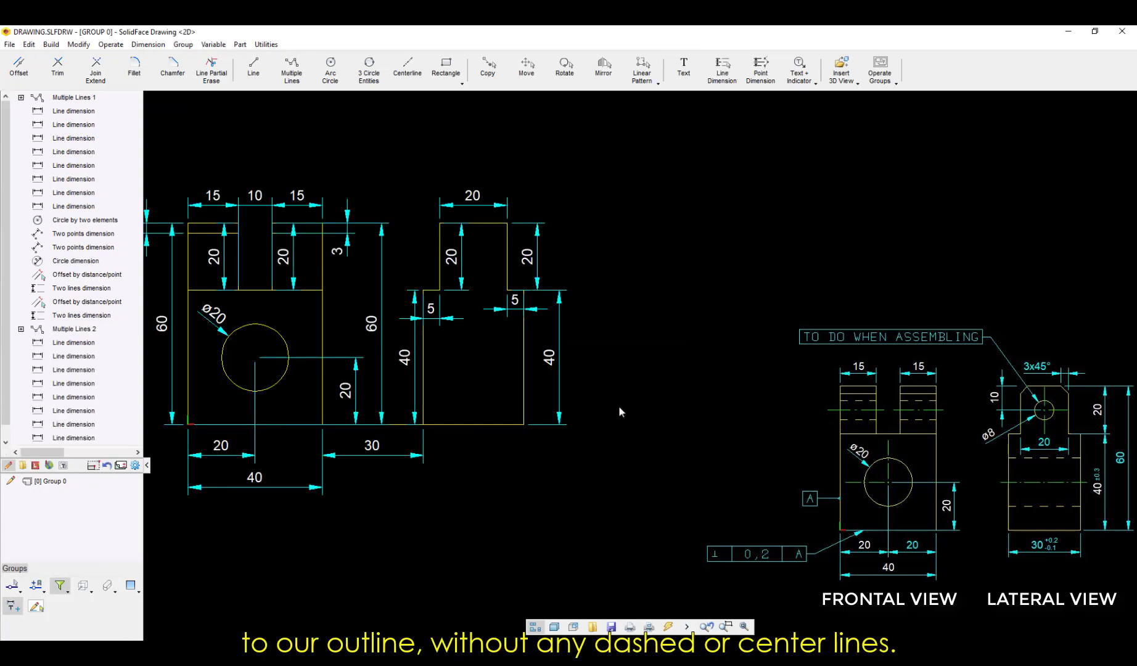
scroll(456, 327, "up", 1)
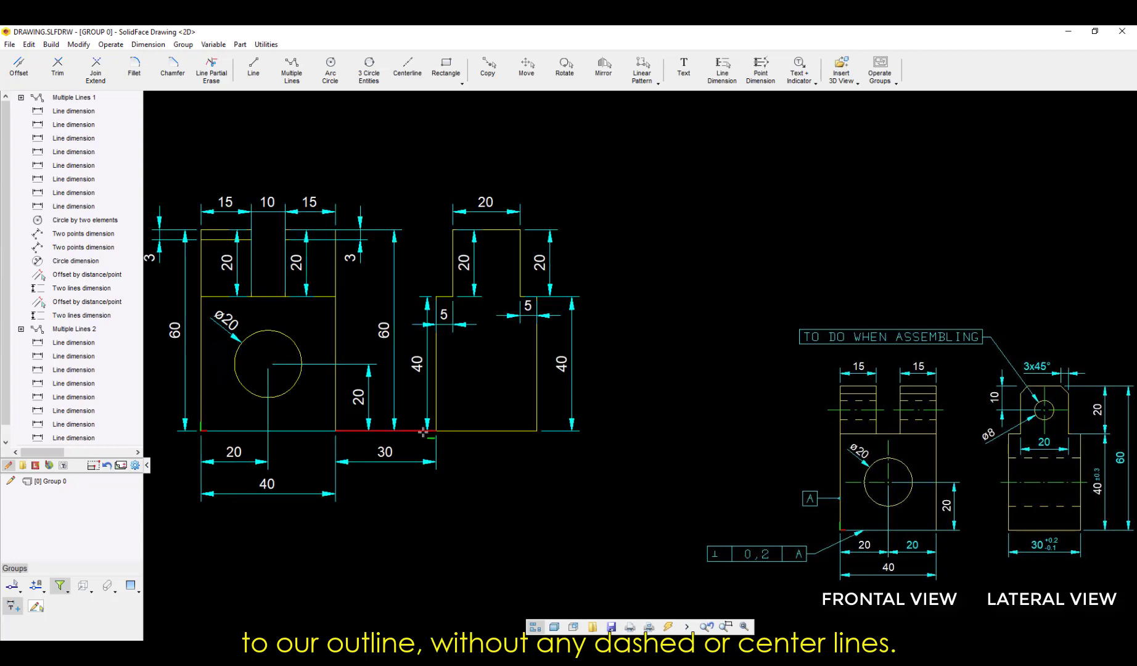
- Delete the 30 dimension between the views and hide all dimensions
left_click(404, 439)
left_click(401, 452)
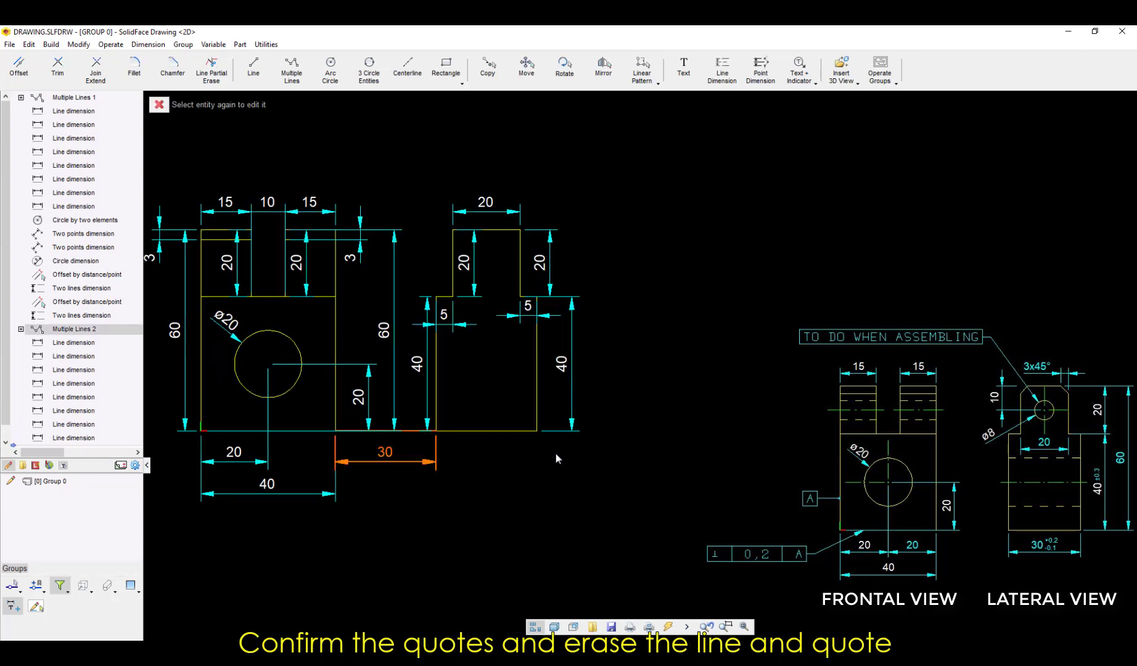
scroll(601, 453, "down", 2)
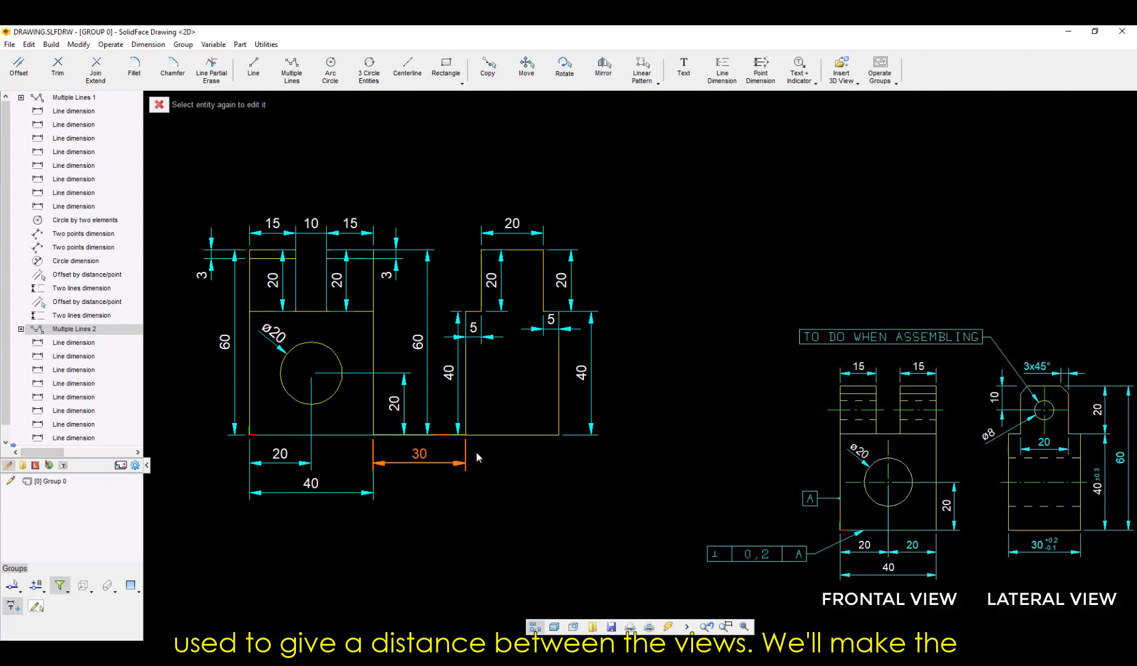
key("Delete")
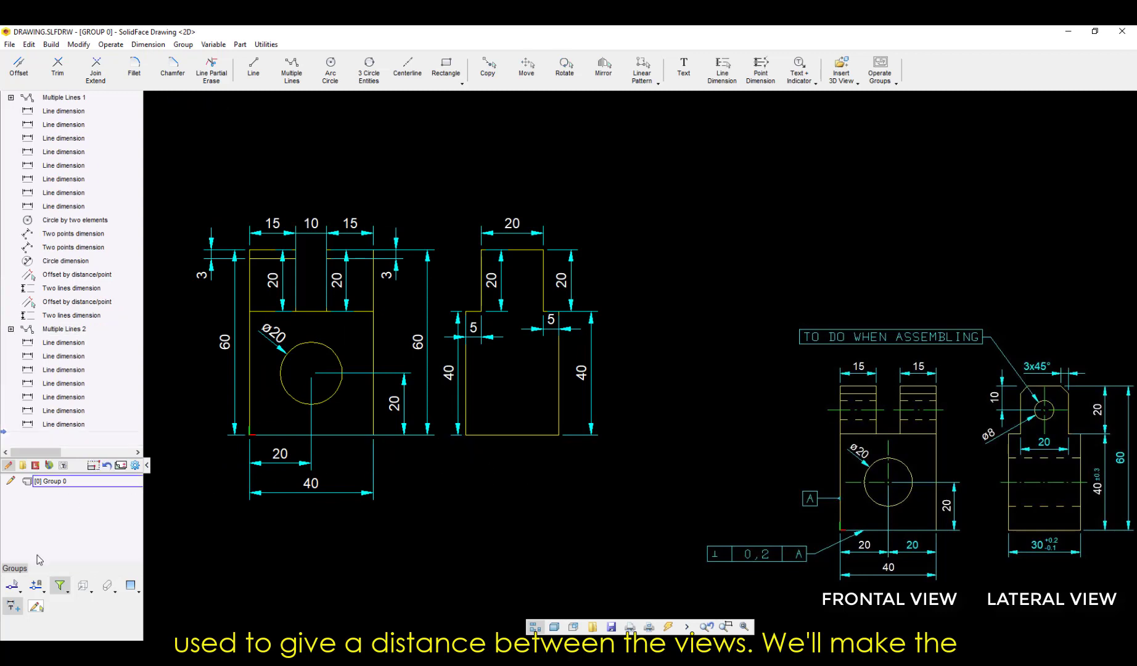
left_click(14, 607)
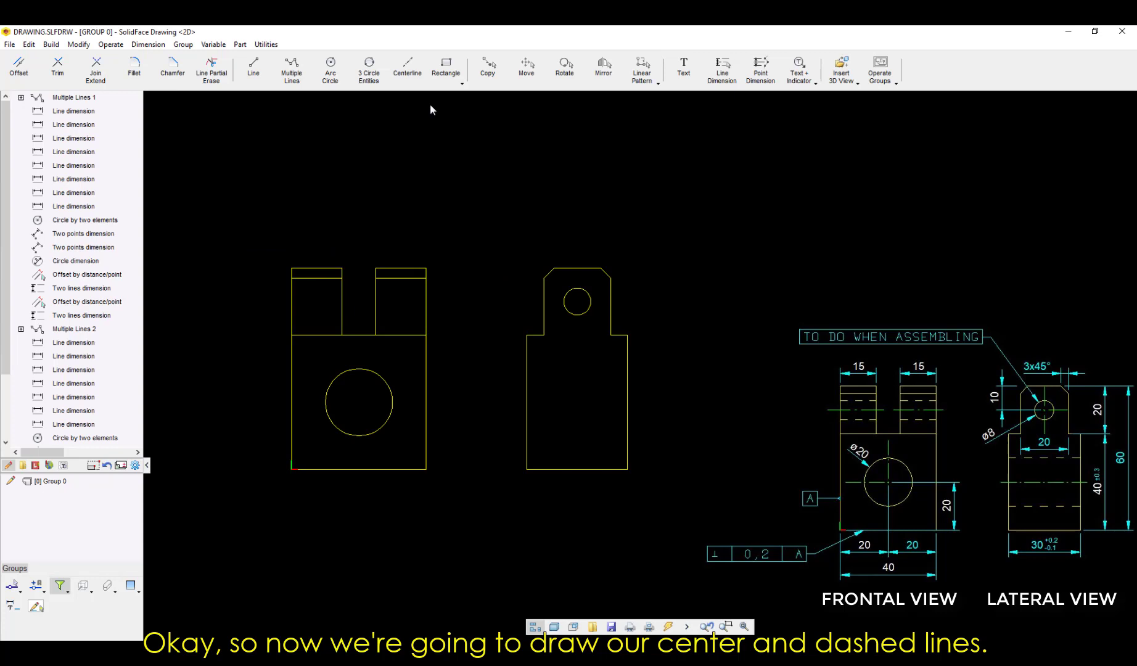
- Add a double cross centerline to the frontal view's large hole
left_click(408, 67)
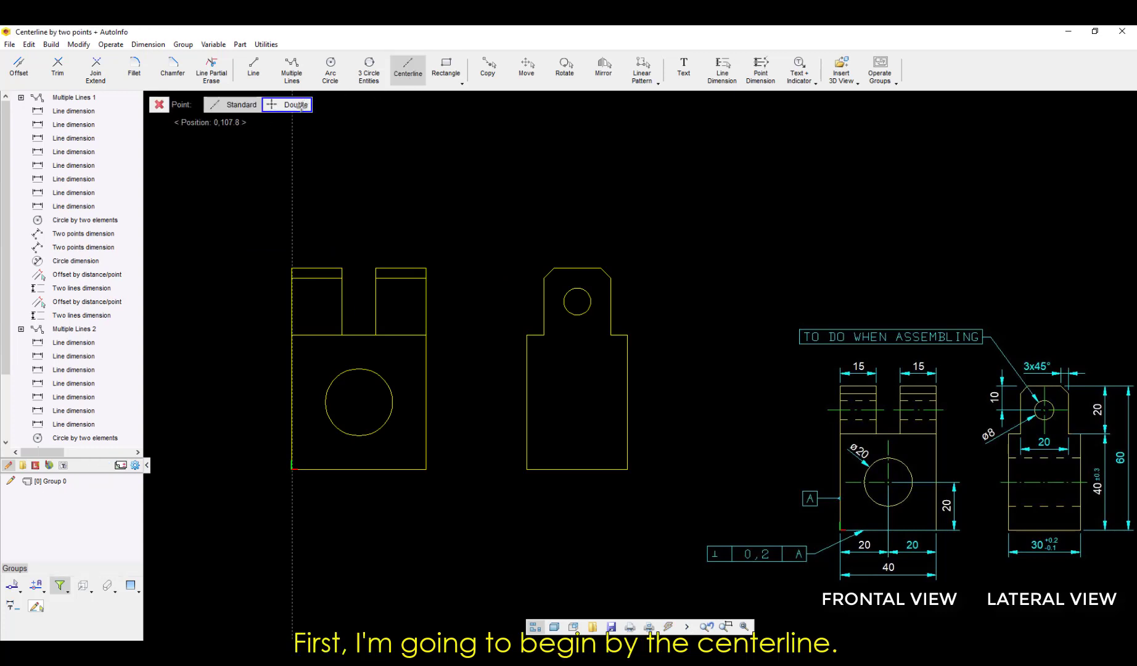
left_click(295, 104)
left_click(367, 370)
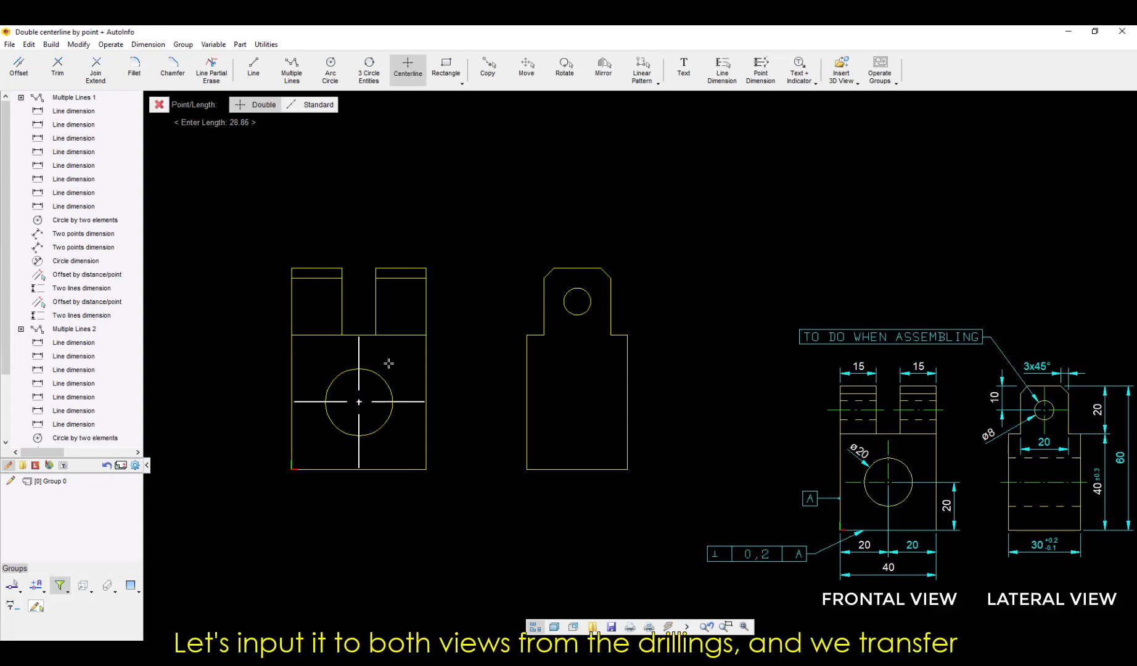
left_click(388, 364)
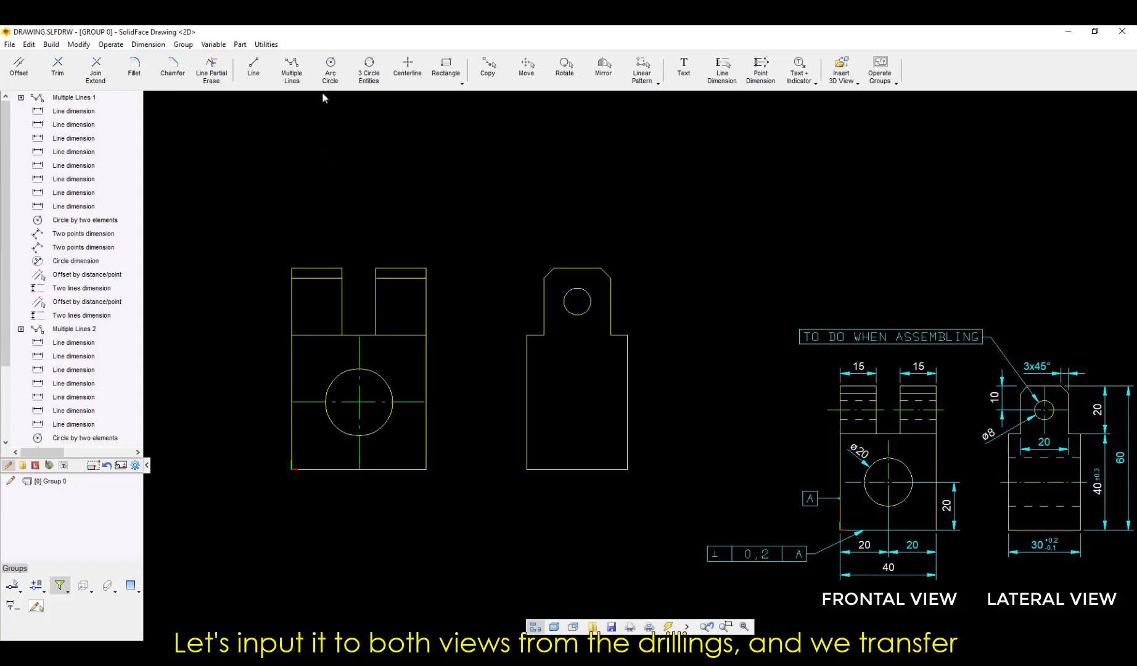
- Add a double cross centerline to the lateral view's small hole
left_click(408, 66)
left_click(588, 292)
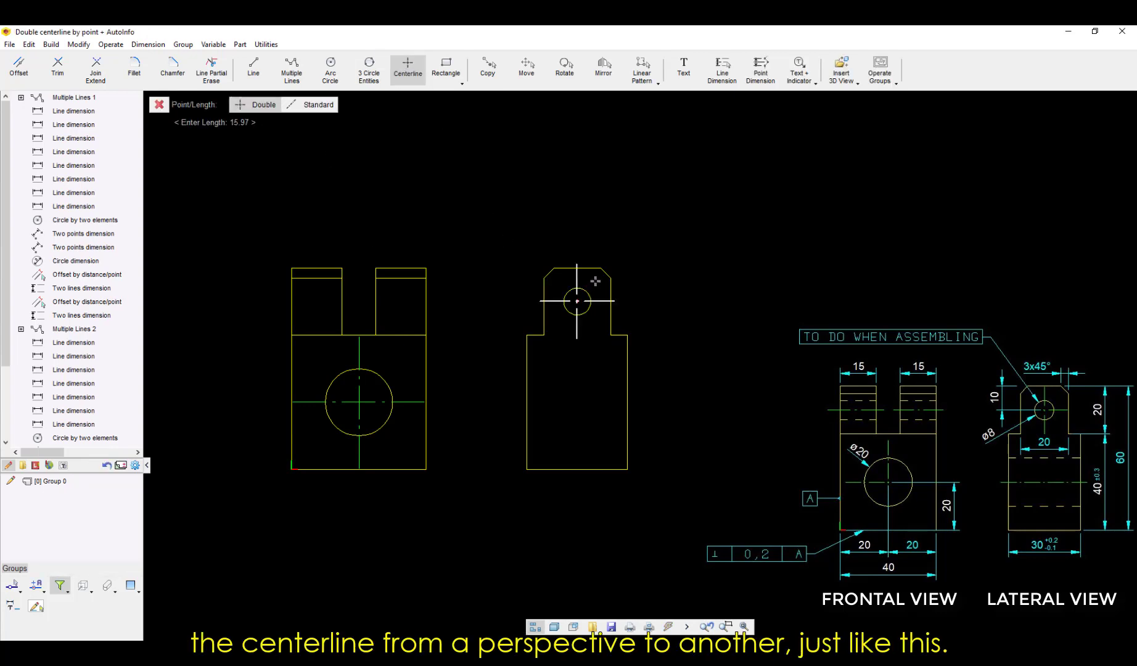
left_click(594, 283)
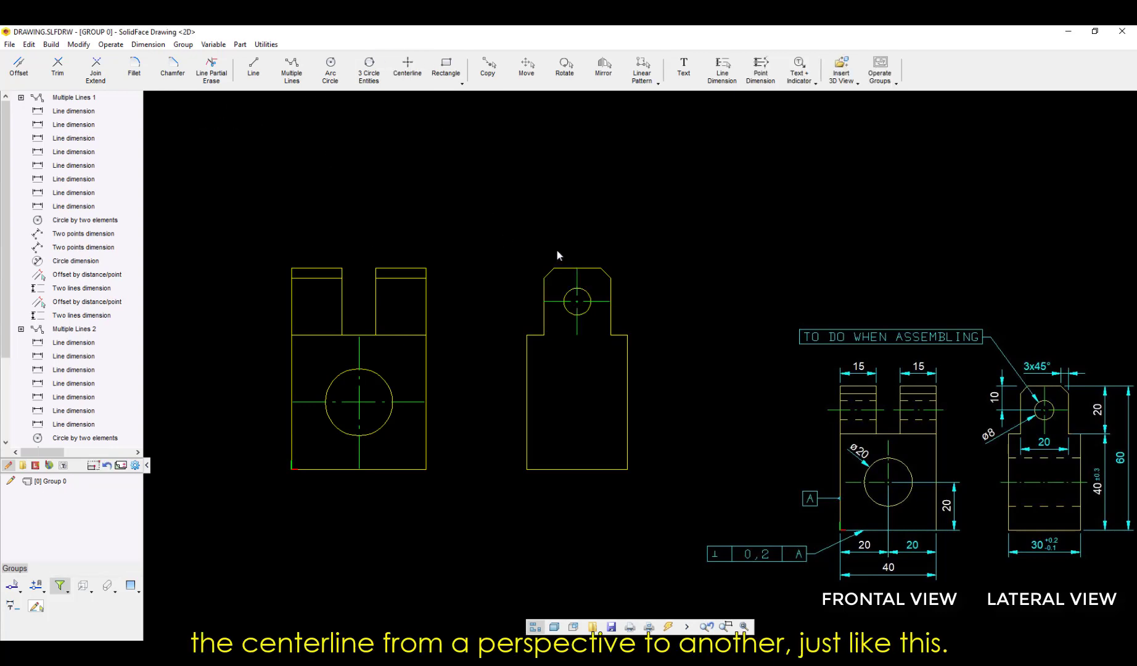
left_click(408, 67)
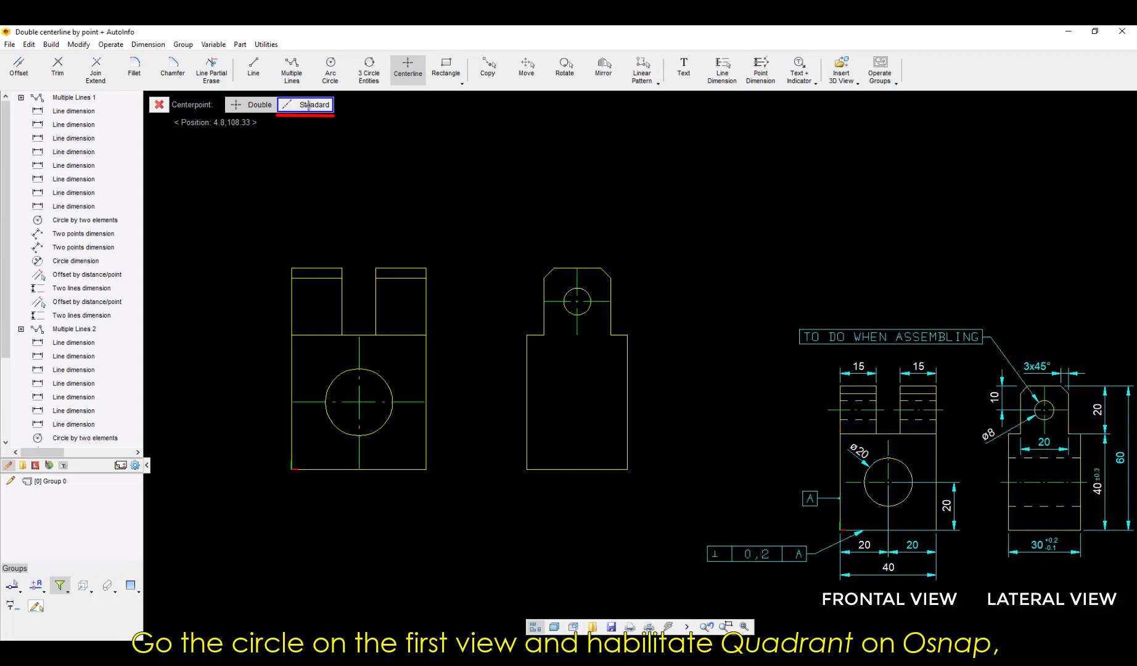
- Start a standard centerline at the frontal circle's quadrant
left_click(308, 105)
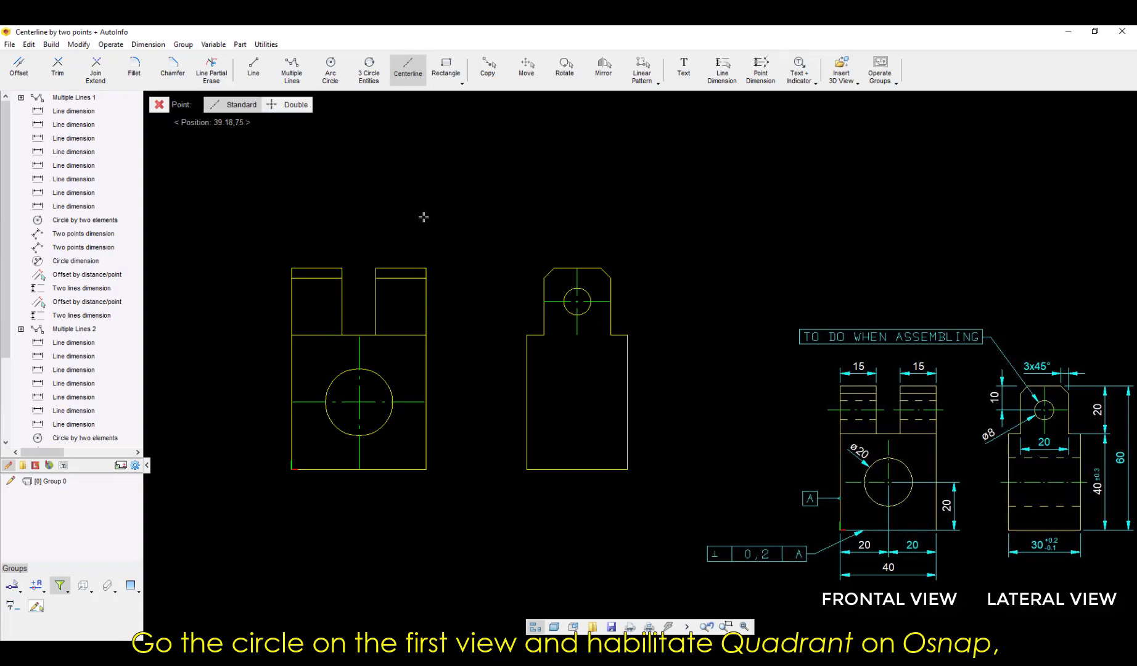
right_click(394, 393)
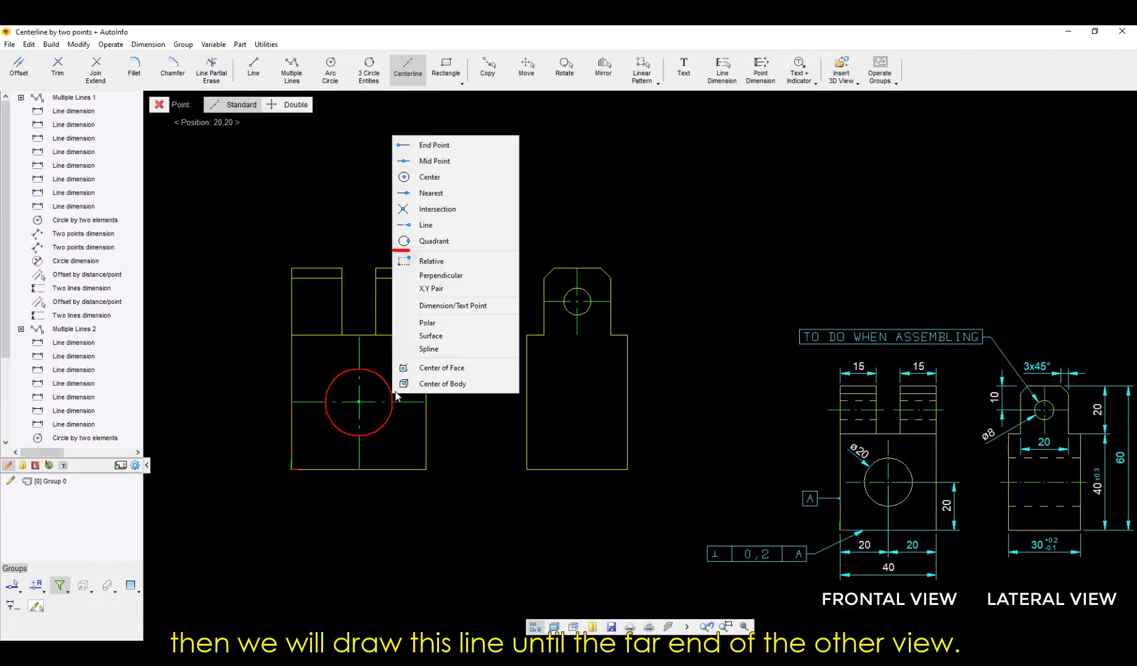
left_click(439, 241)
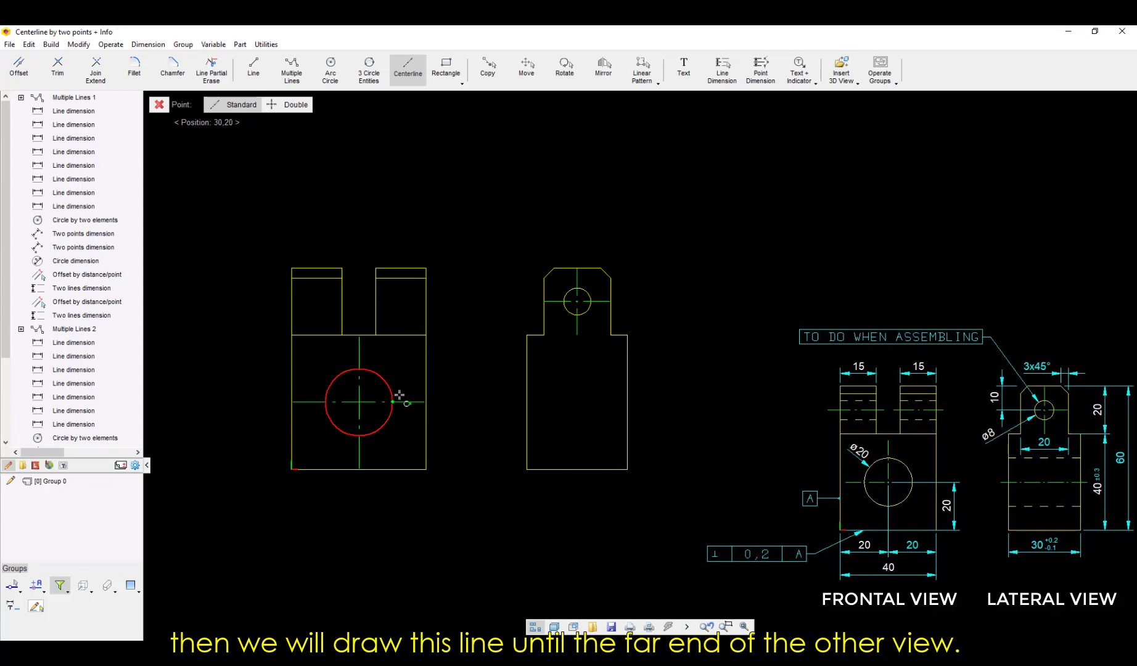
- End the centerline past the lateral view, then erase its pieces between and over the frontal view
left_click(635, 401)
key("Escape")
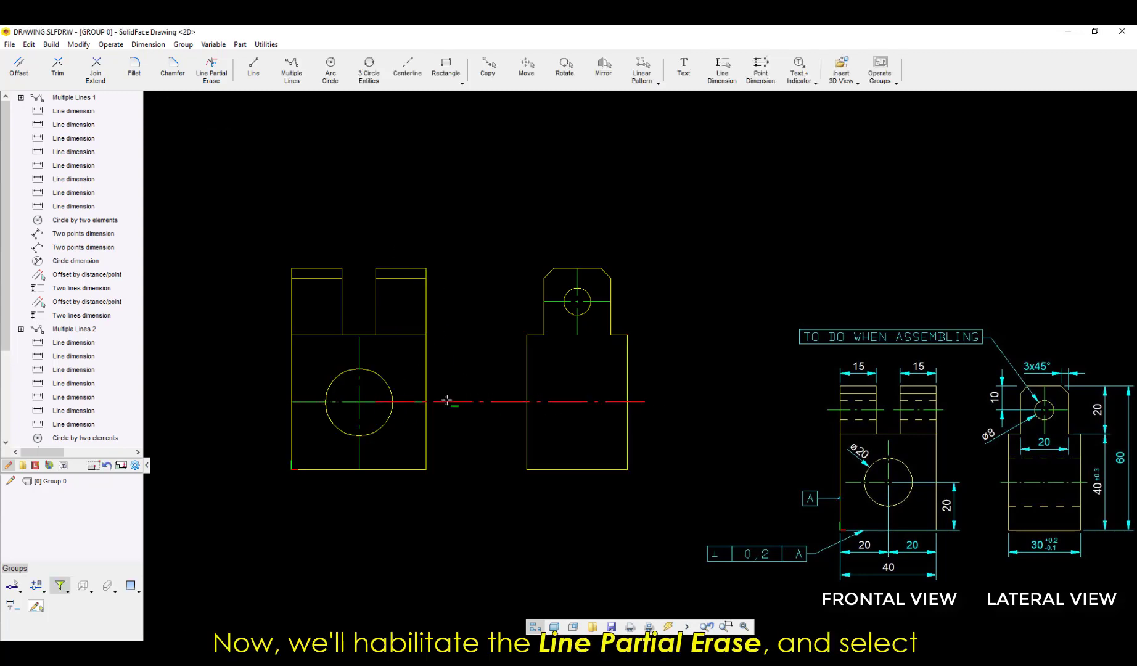
left_click(211, 74)
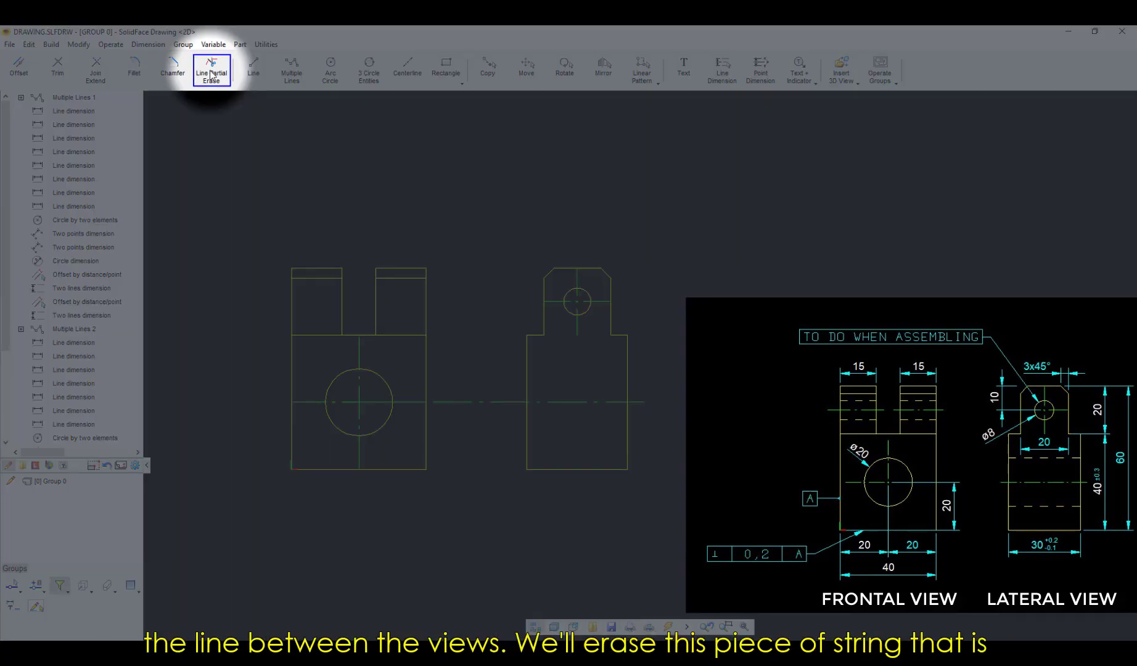
left_click(211, 73)
left_click(503, 399)
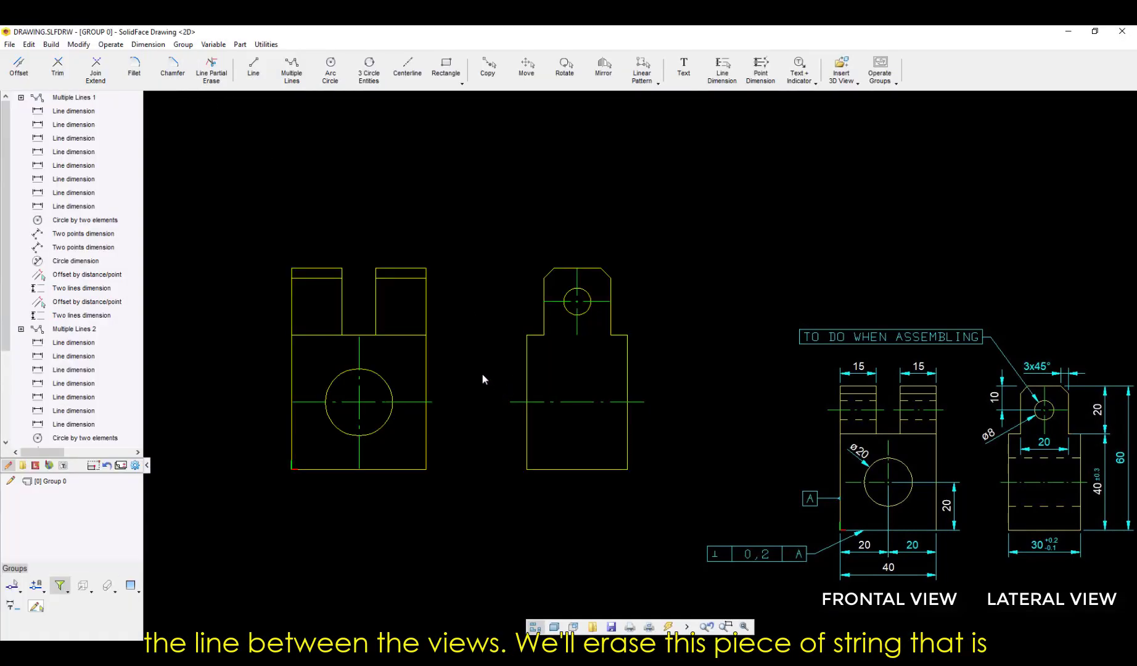
left_click(418, 406)
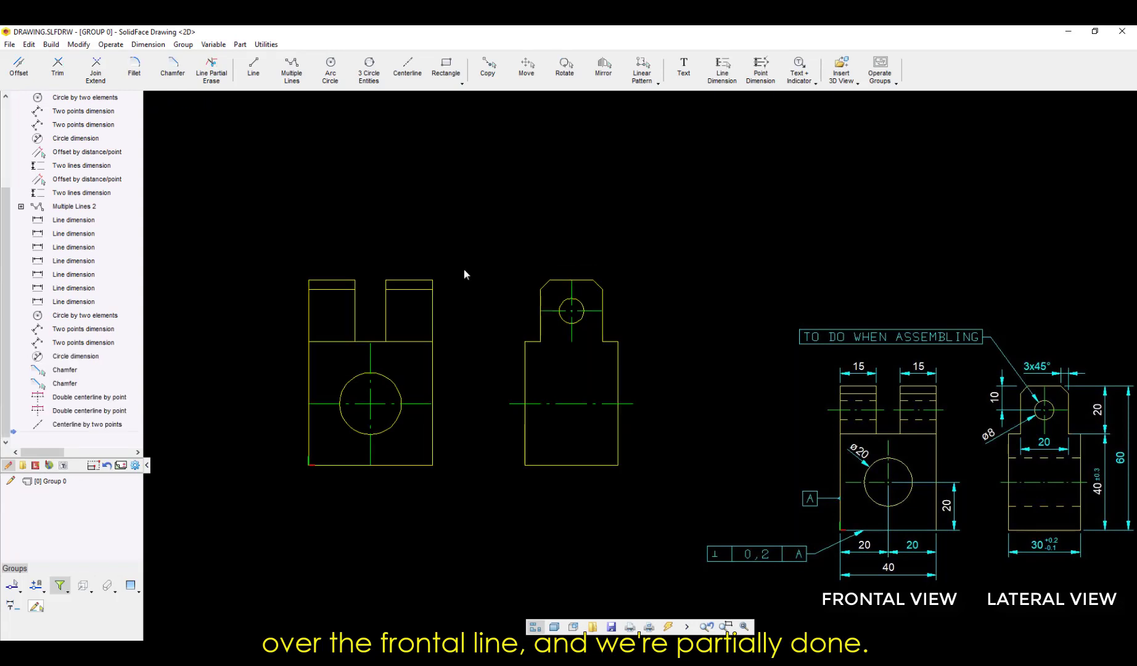
left_click(408, 68)
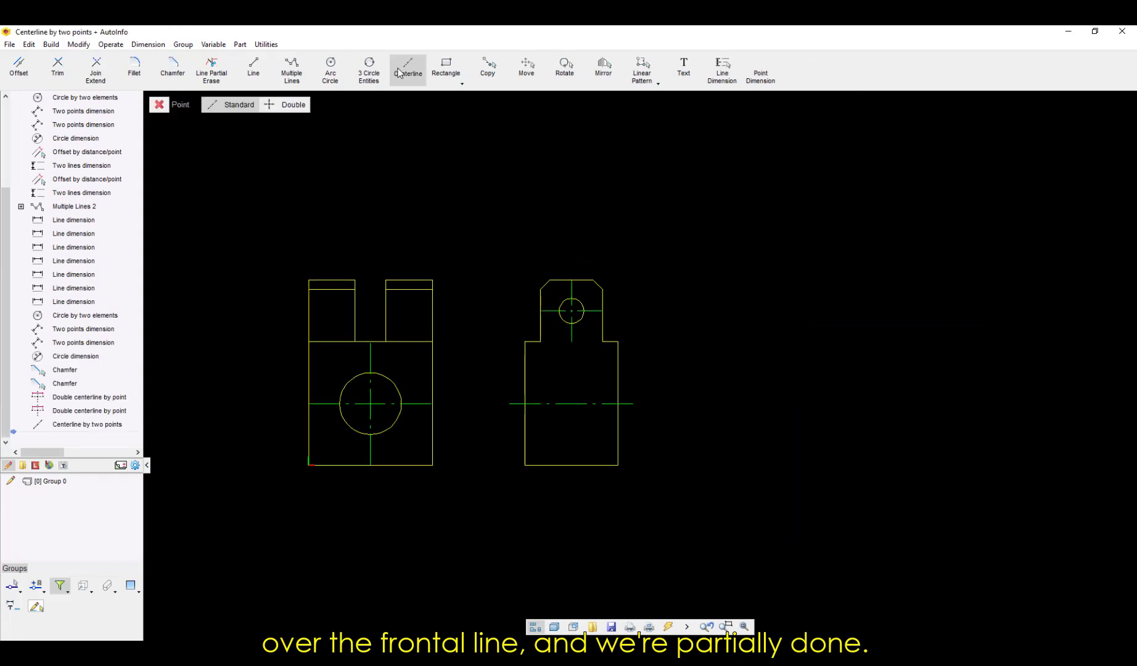
- Draw a centerline from the small hole's centre left across the frontal view's lugs, then trim it
right_click(565, 304)
left_click(602, 345)
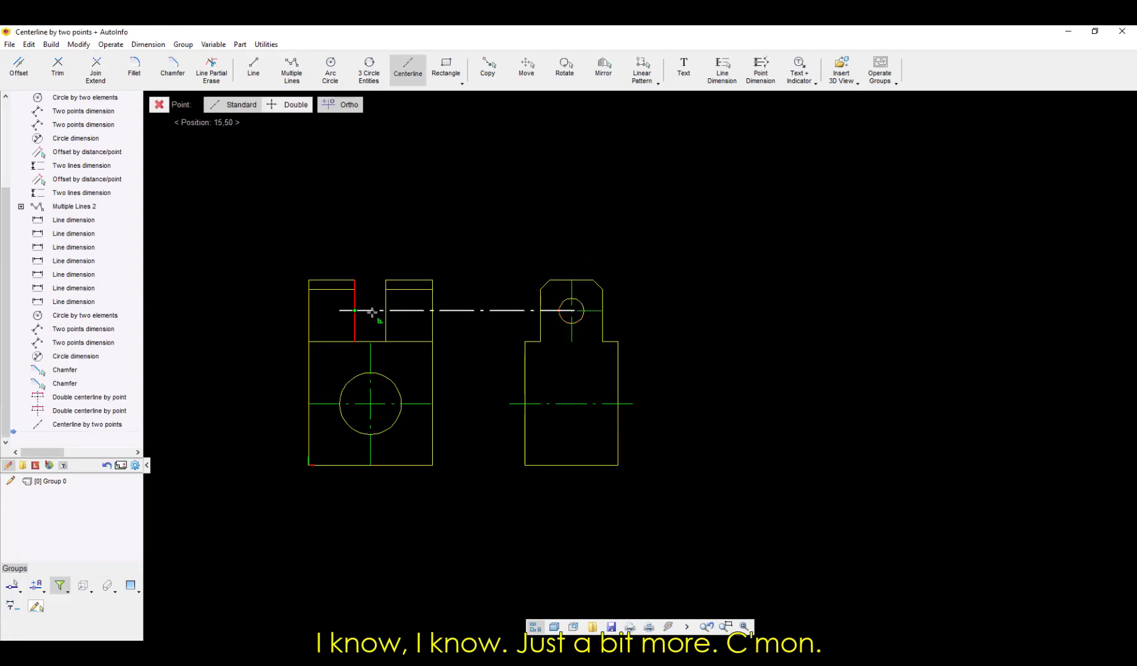
scroll(307, 320, "up", 4)
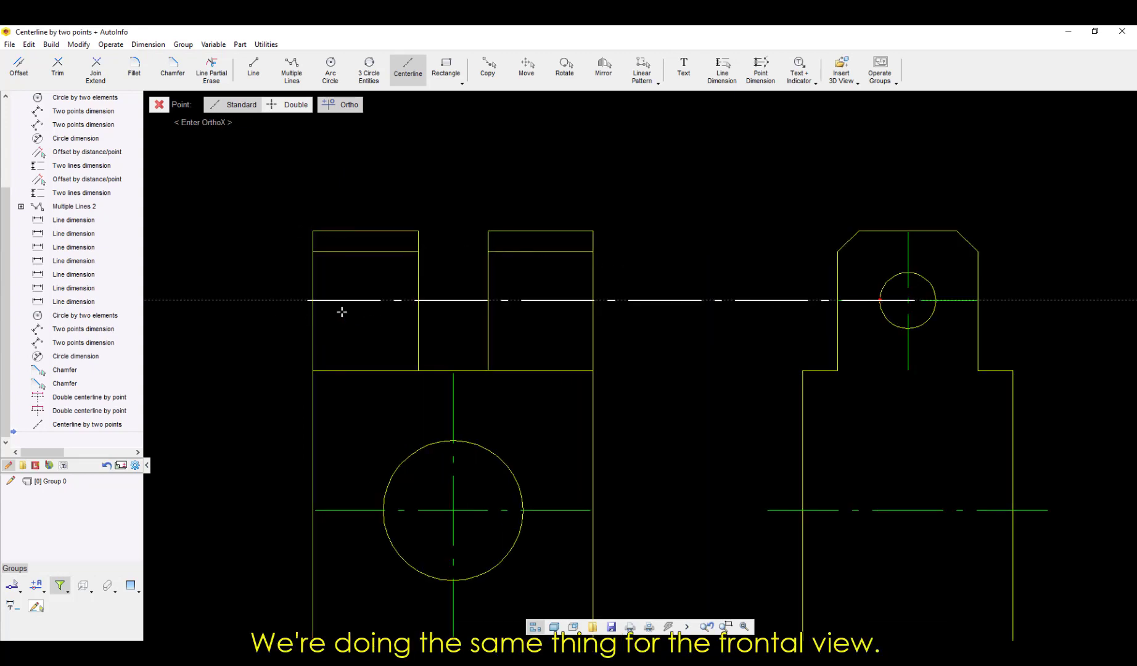
left_click(293, 308)
scroll(367, 302, "down", 2)
key("Return")
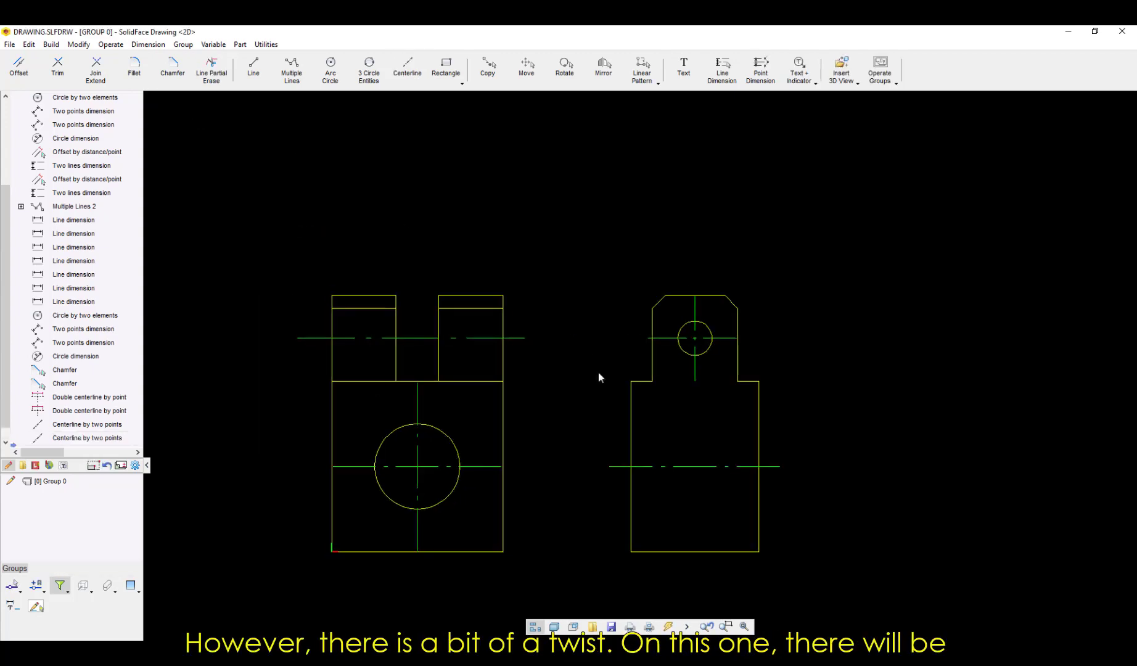
key("Escape")
scroll(562, 333, "down", 1)
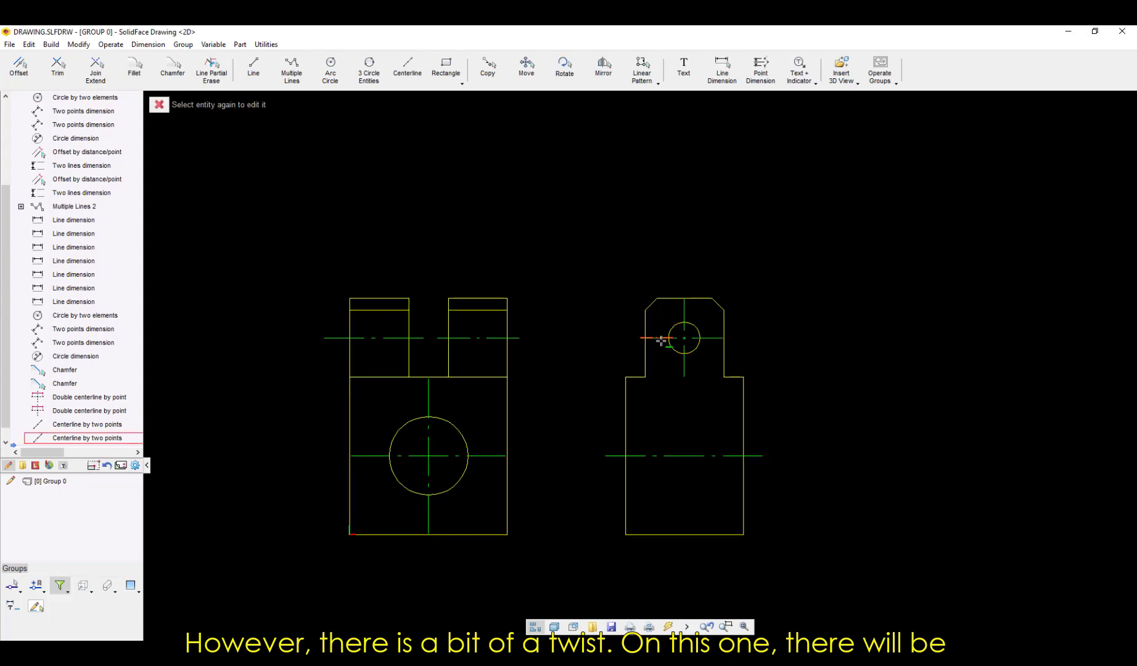
scroll(599, 469, "down", 1)
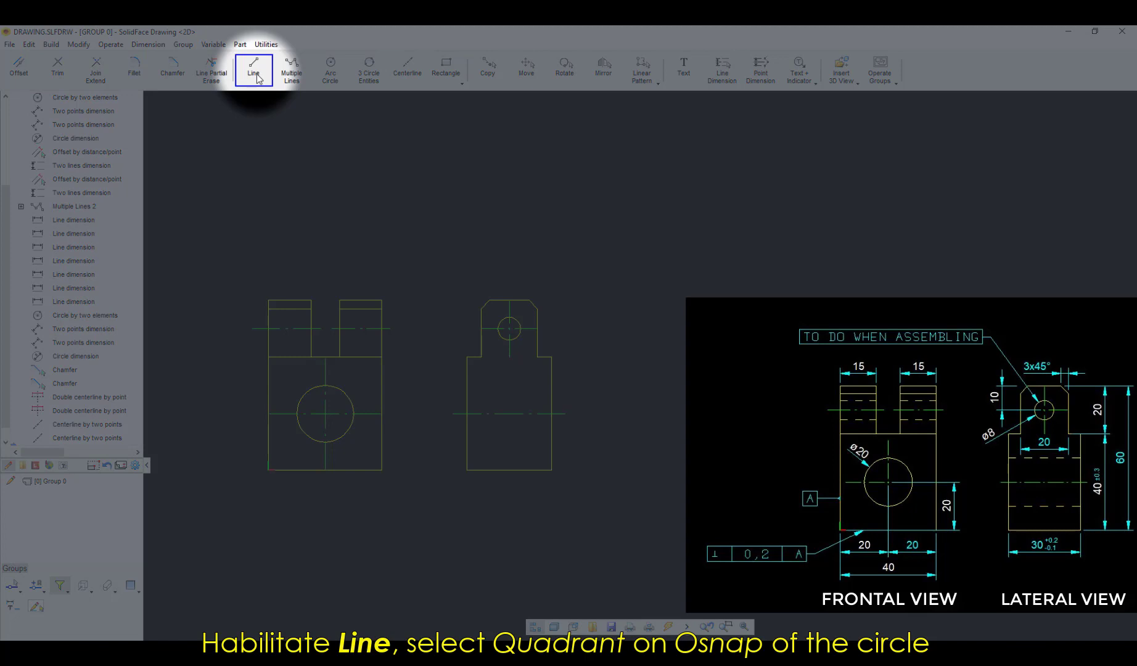
- Project a line from the large hole's top quadrant across the lateral view
left_click(256, 76)
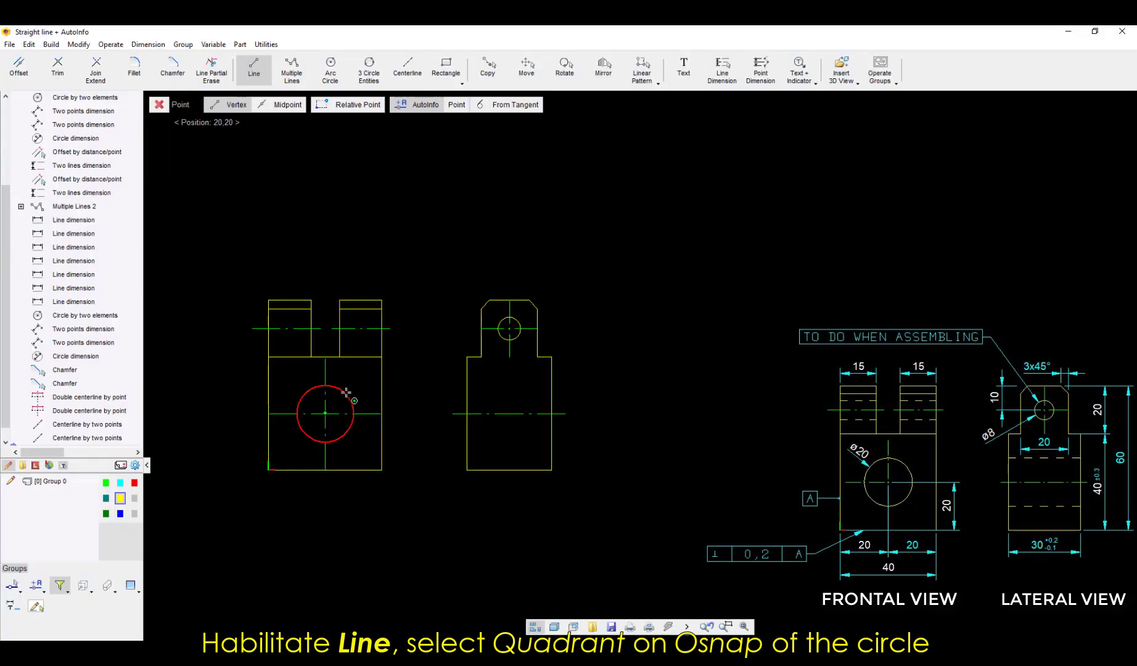
right_click(346, 392)
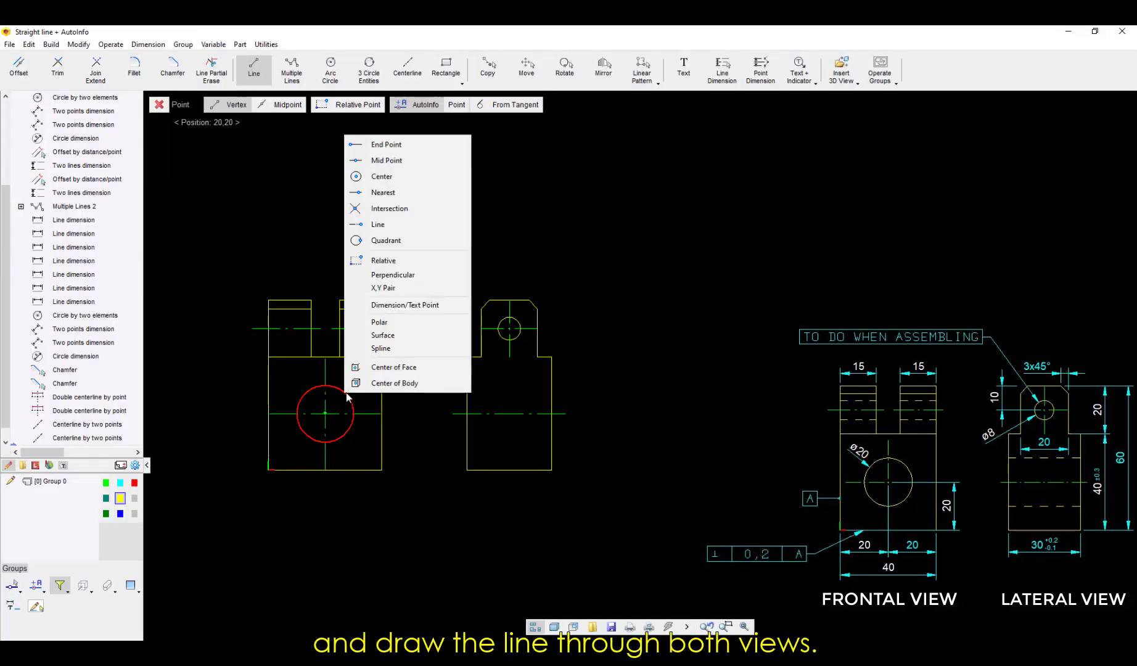
left_click(386, 240)
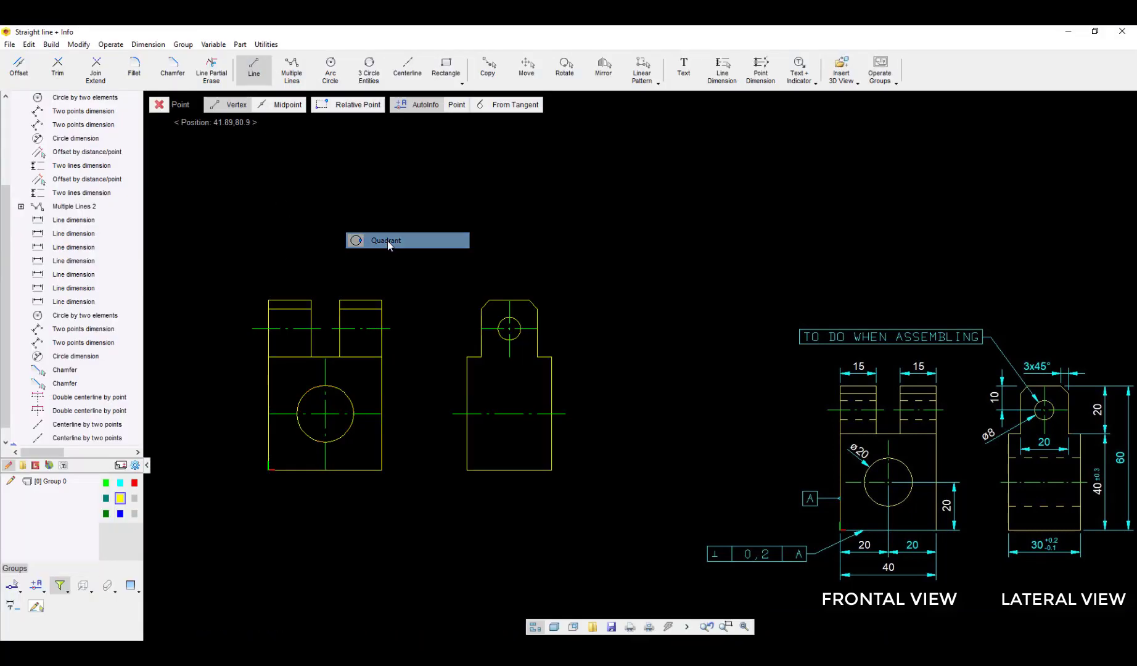
left_click(325, 386)
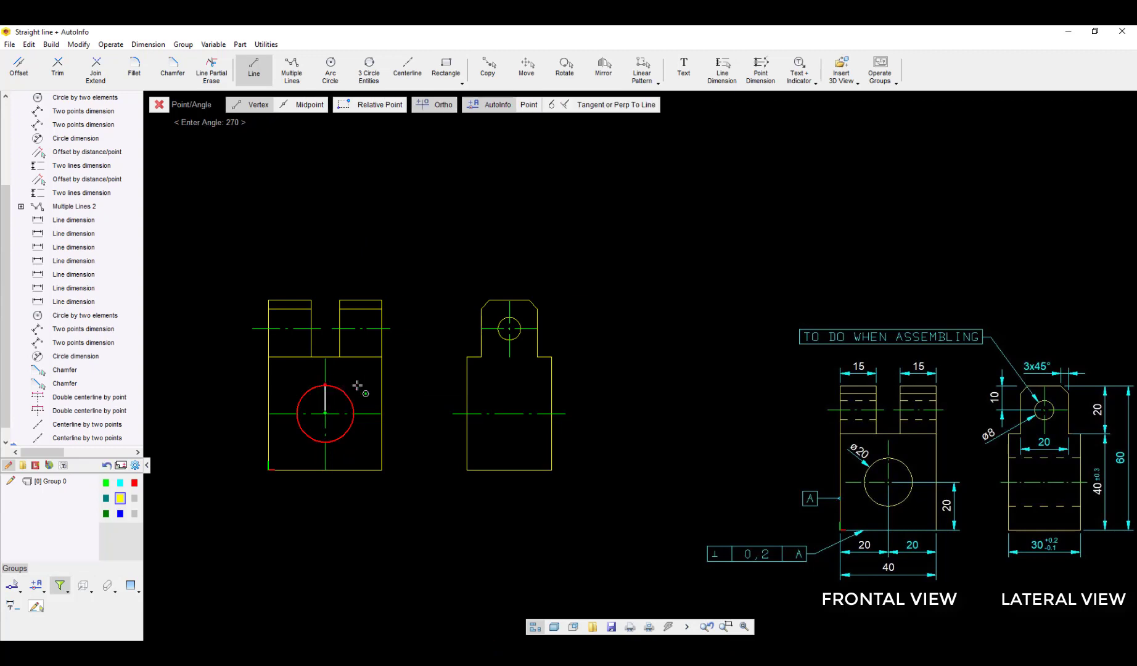
left_click(578, 386)
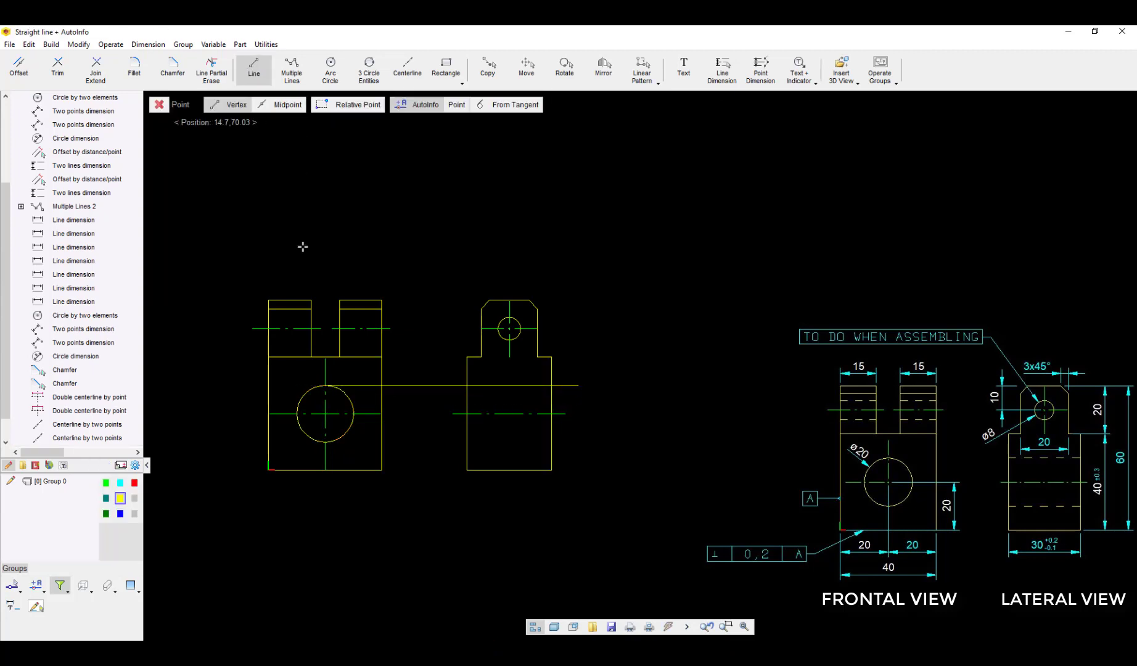
- Project a second line from the hole's bottom quadrant beyond the lateral view
right_click(324, 443)
left_click(352, 289)
left_click(325, 442)
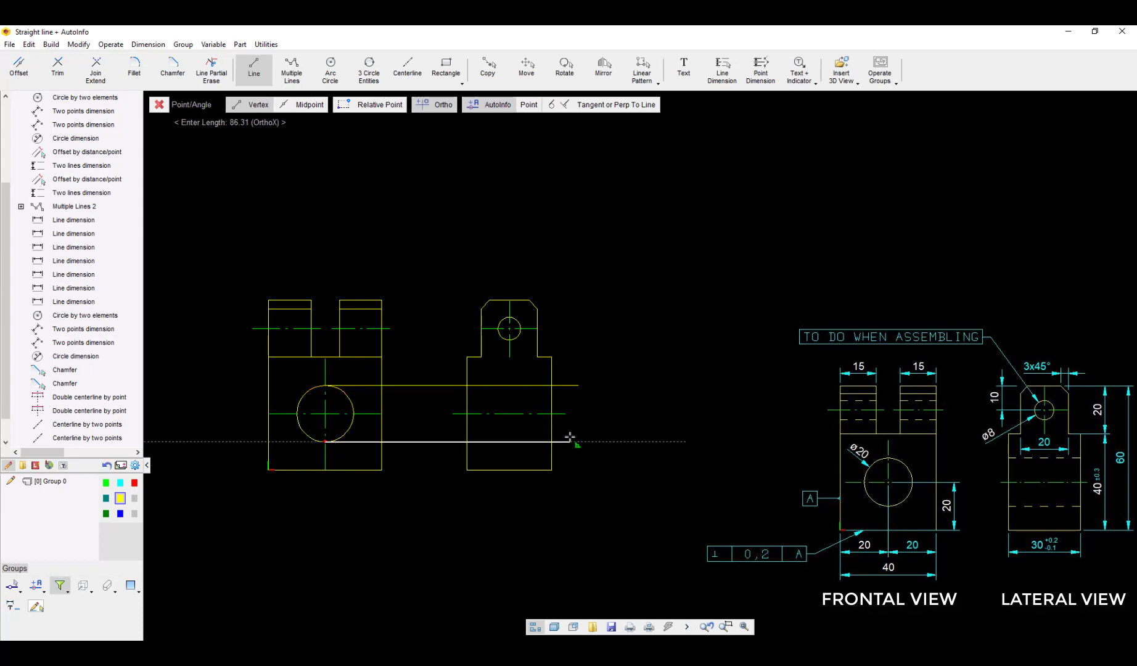
left_click(571, 438)
key("Escape")
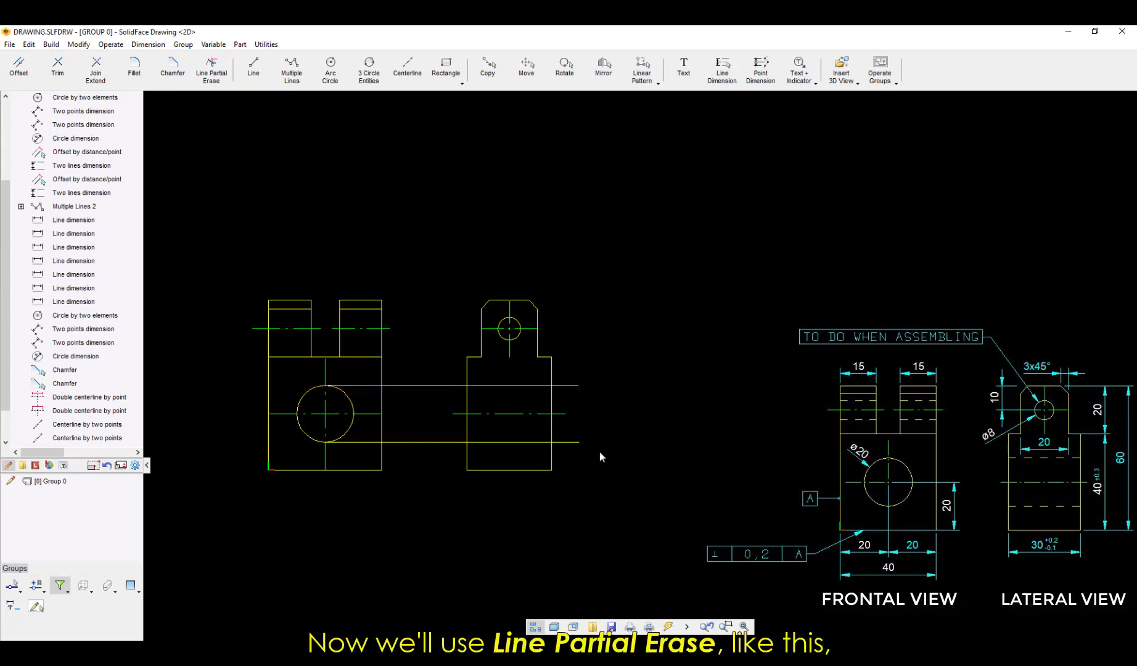
- Partially erase both hole projection lines between the views and right of the lateral view
left_click(216, 78)
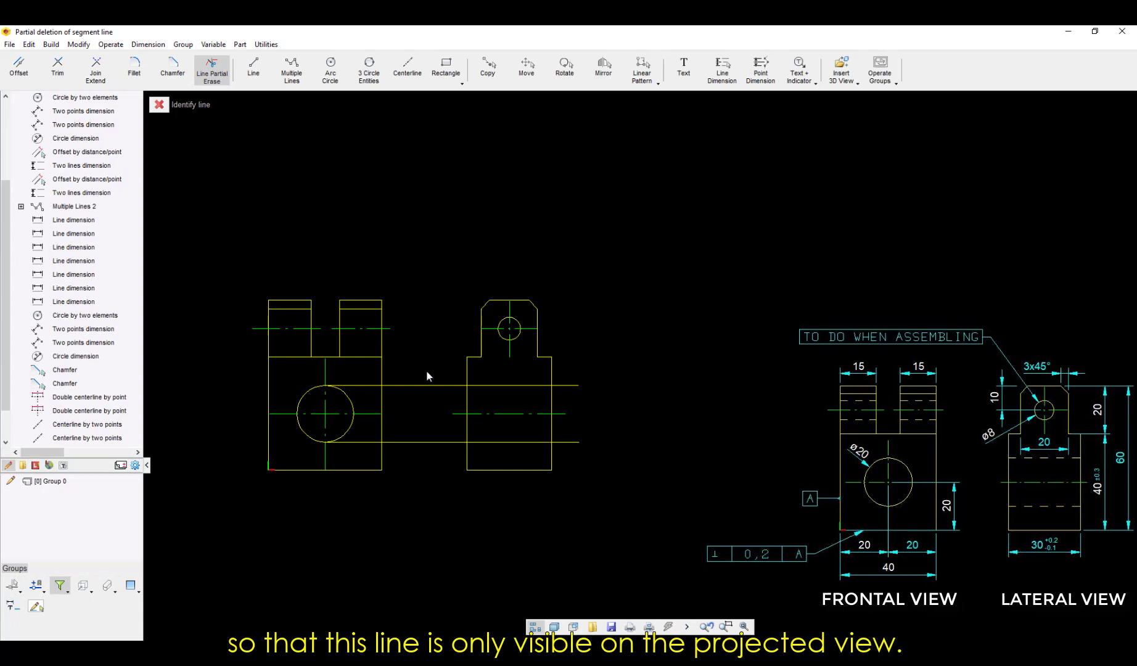
left_click(430, 385)
left_click(424, 439)
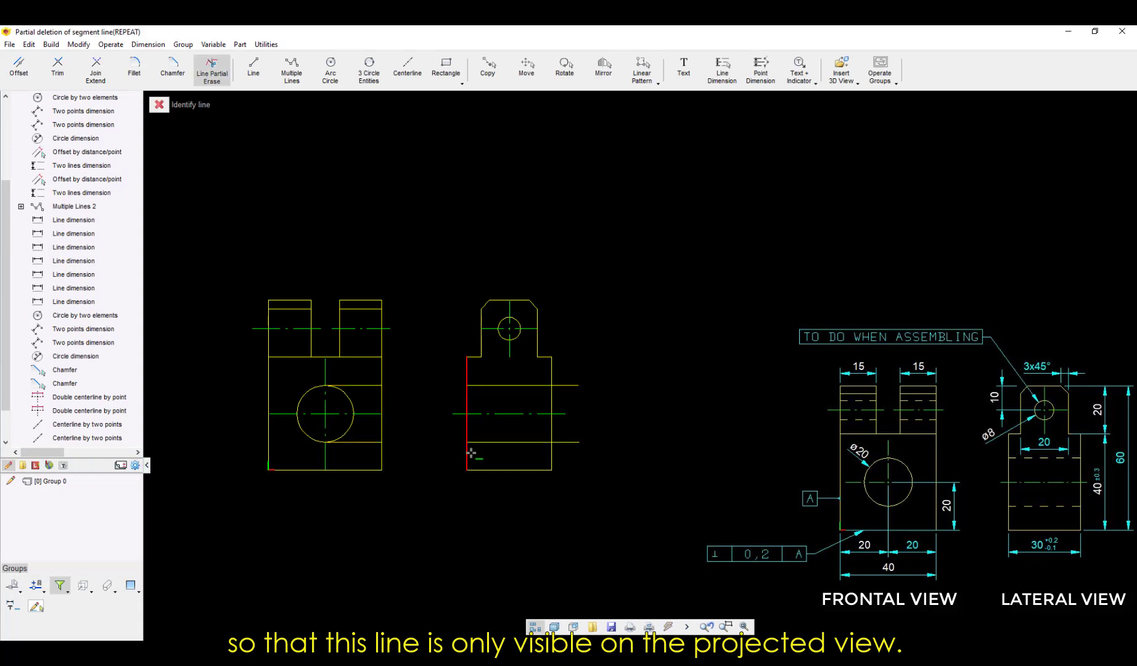
left_click(571, 386)
left_click(567, 442)
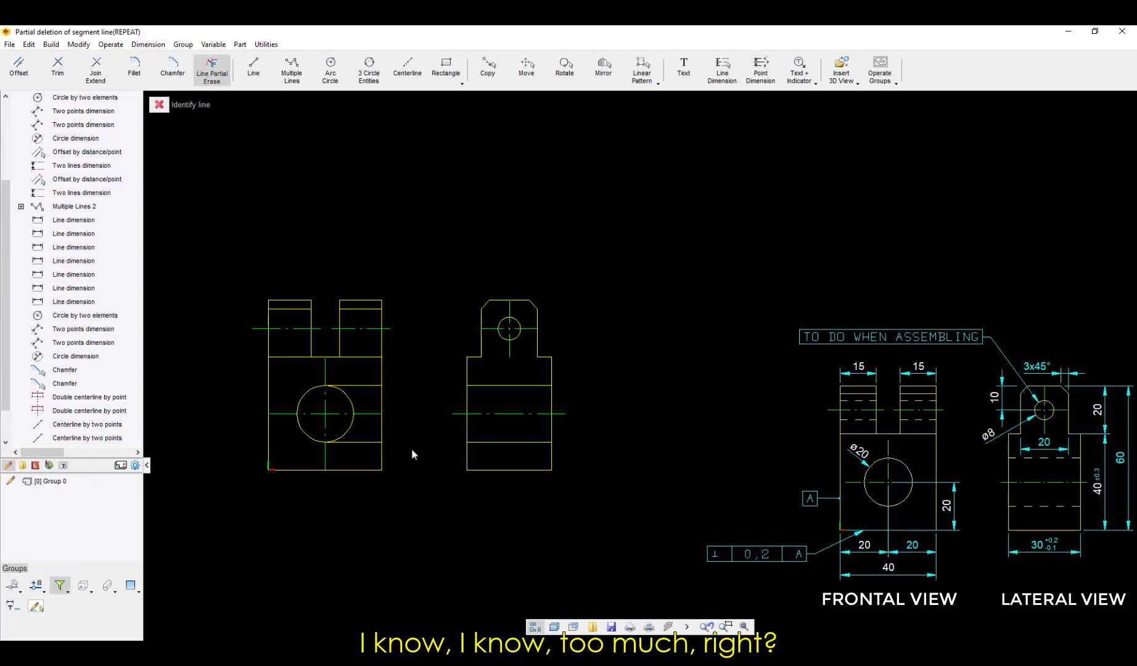
key("Escape")
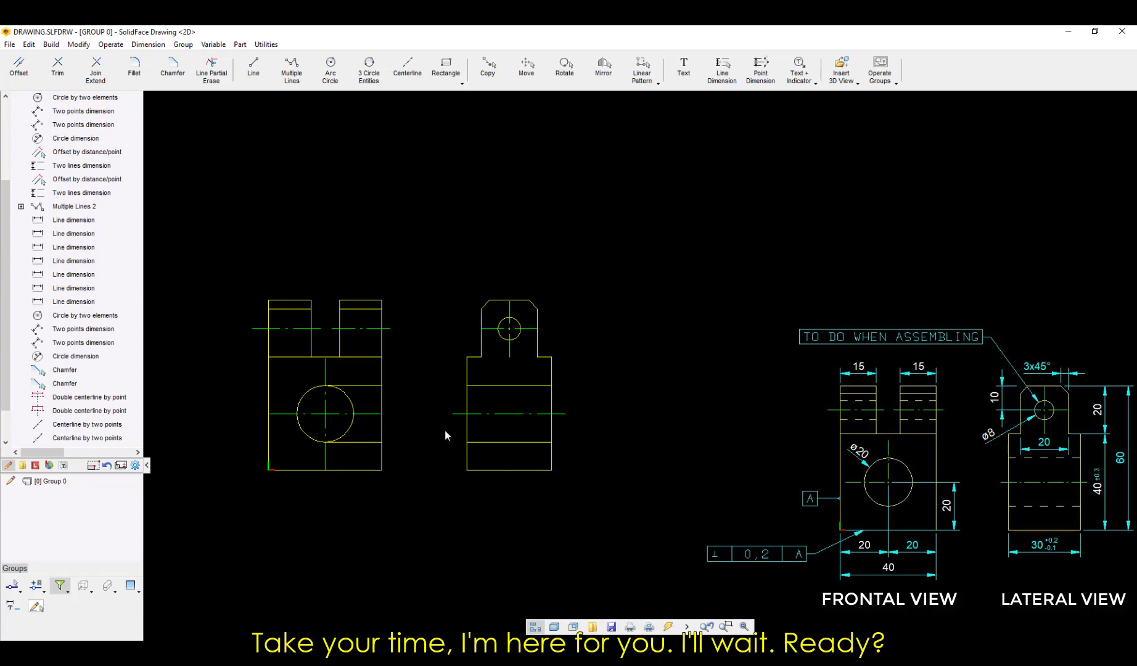
- Change the upper and lower hole lines in the lateral view to a dashed line style via Edit Attribute
left_click(507, 386)
left_click(506, 443)
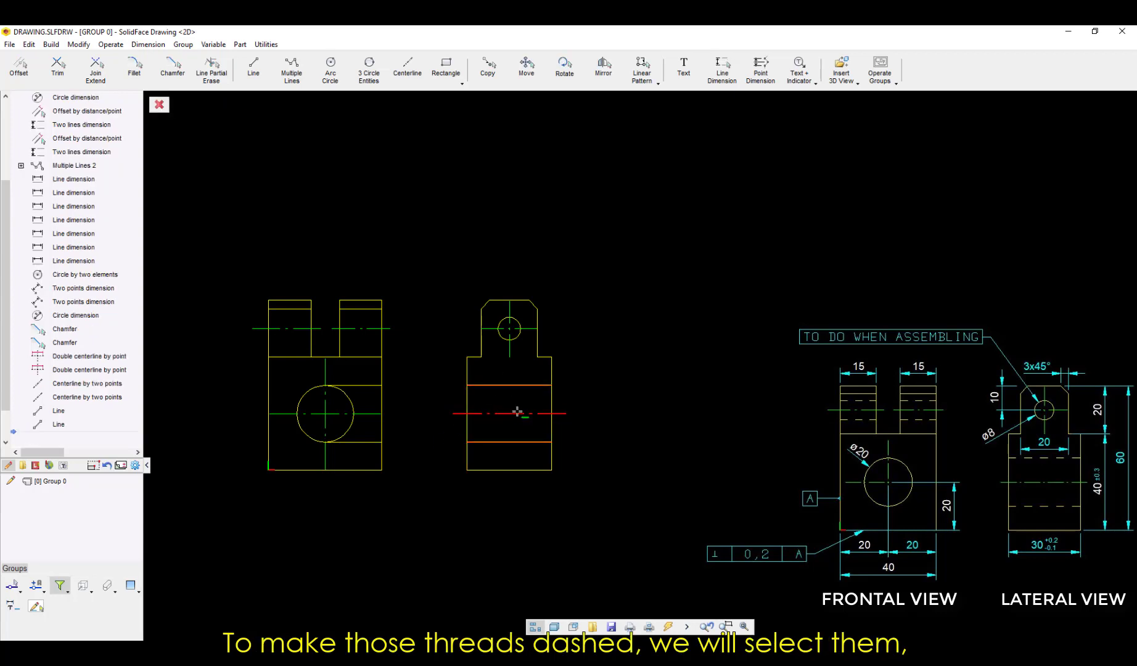
right_click(533, 387)
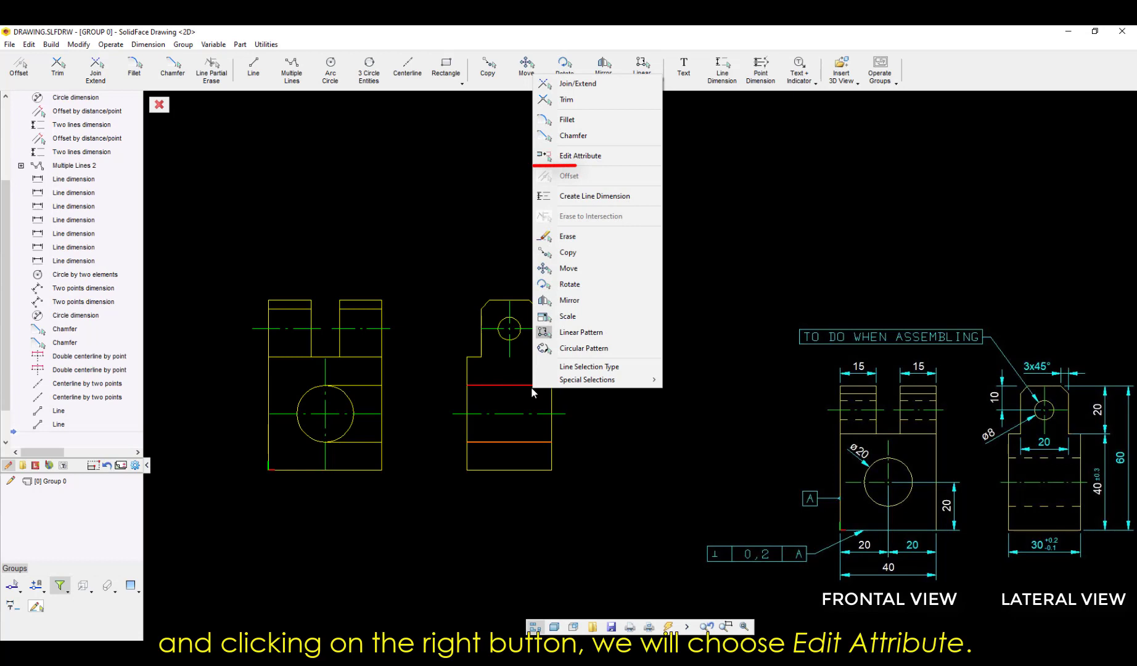
left_click(566, 156)
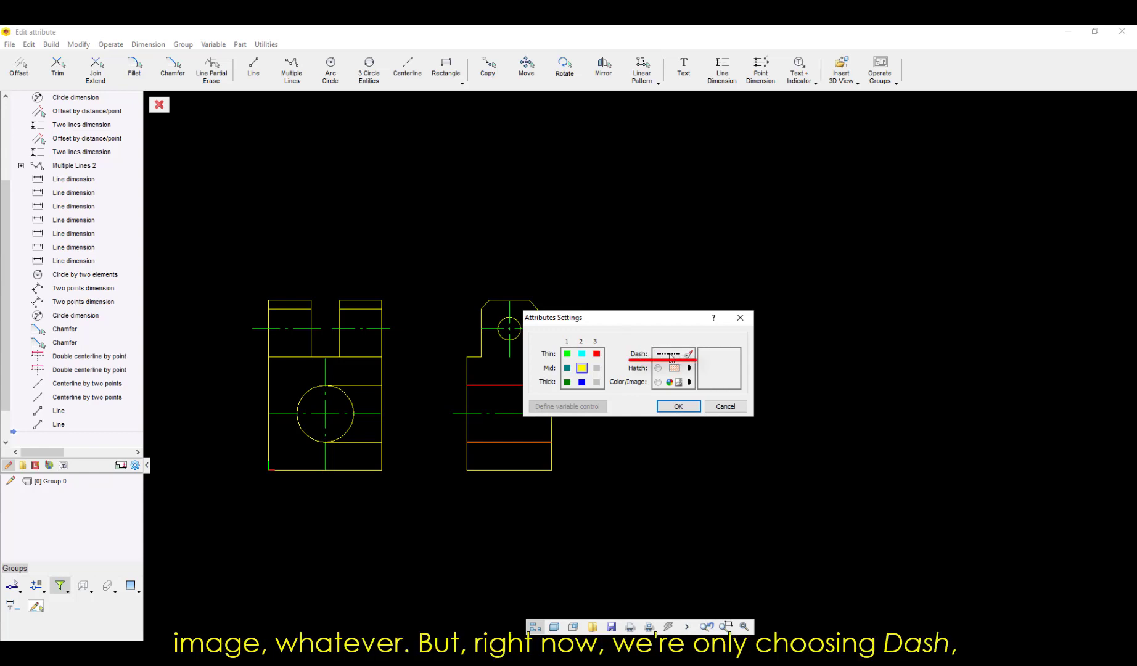
left_click(671, 355)
left_click(670, 356)
left_click(670, 357)
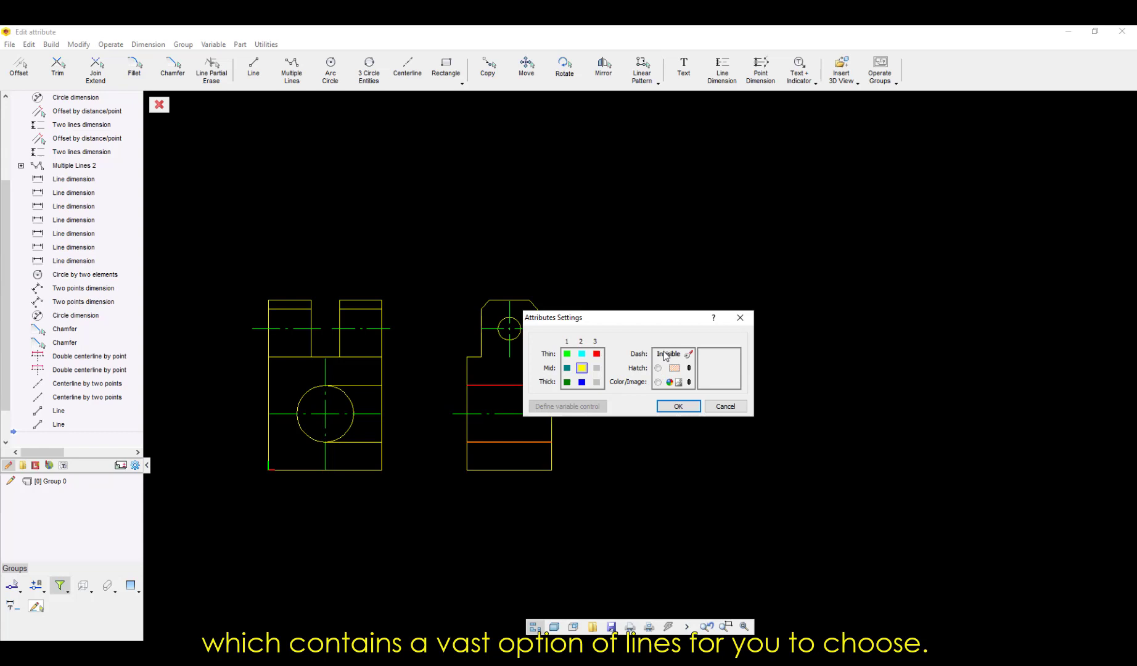
left_click(668, 357)
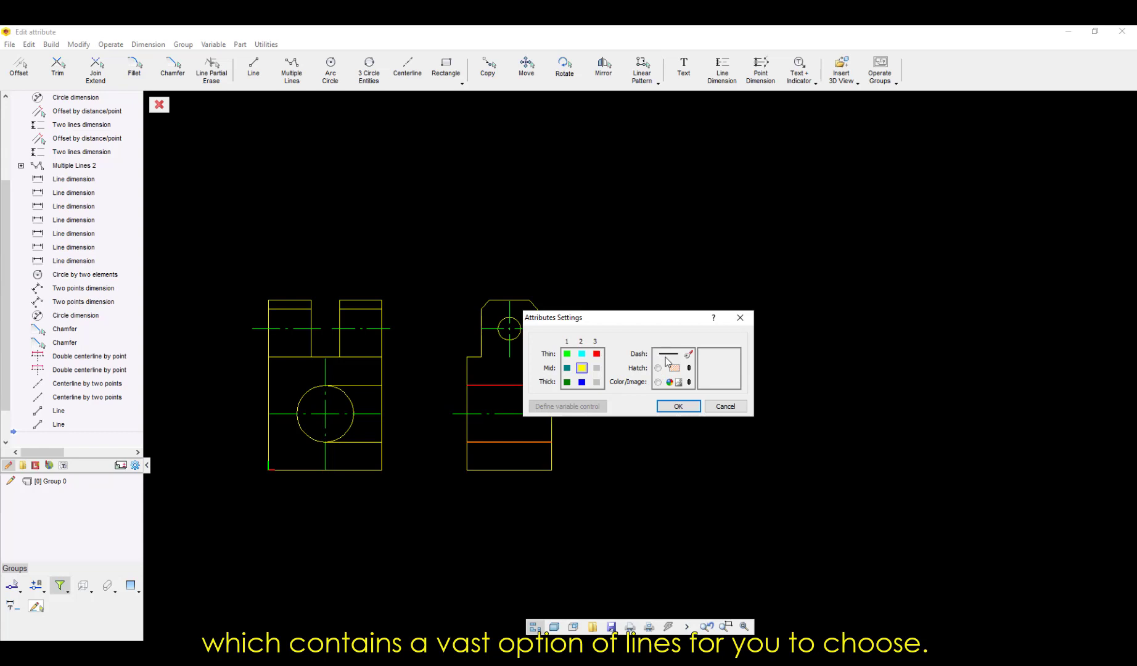
left_click(678, 405)
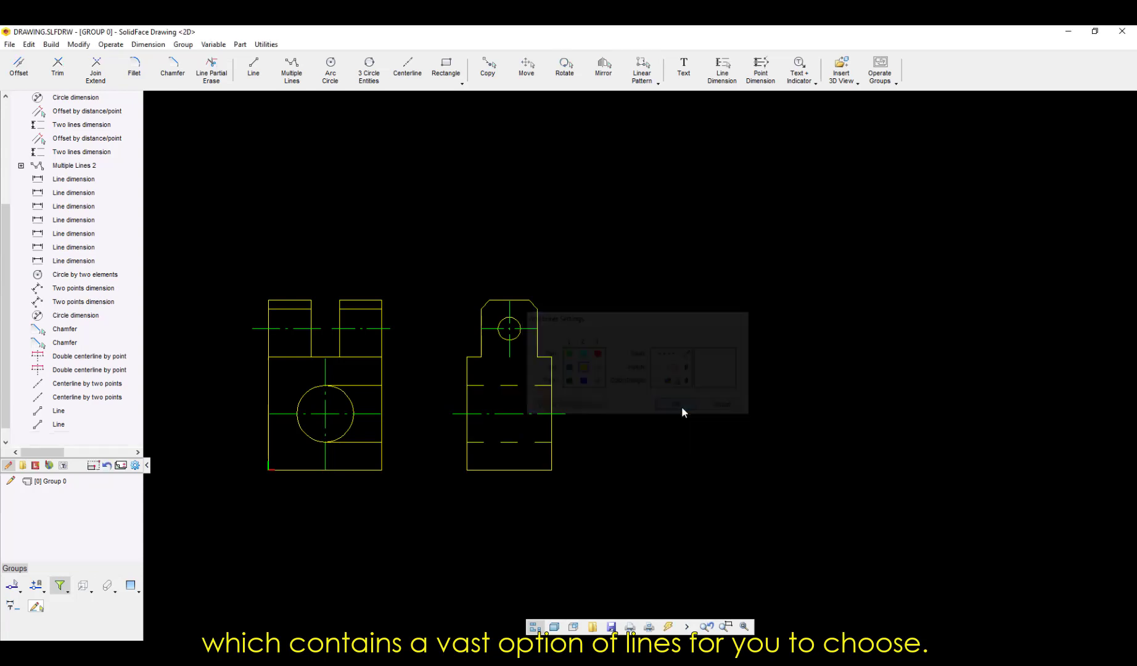
left_click(518, 385)
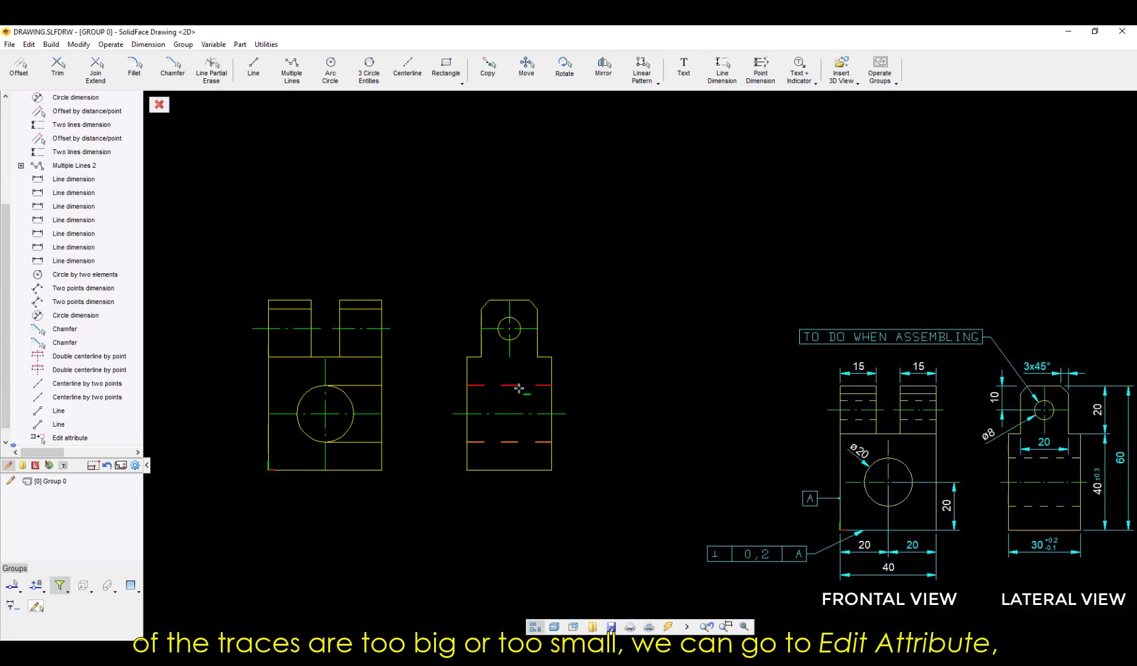
- Set the dashed hole lines' dash length to 3 in Edit Attribute
right_click(519, 387)
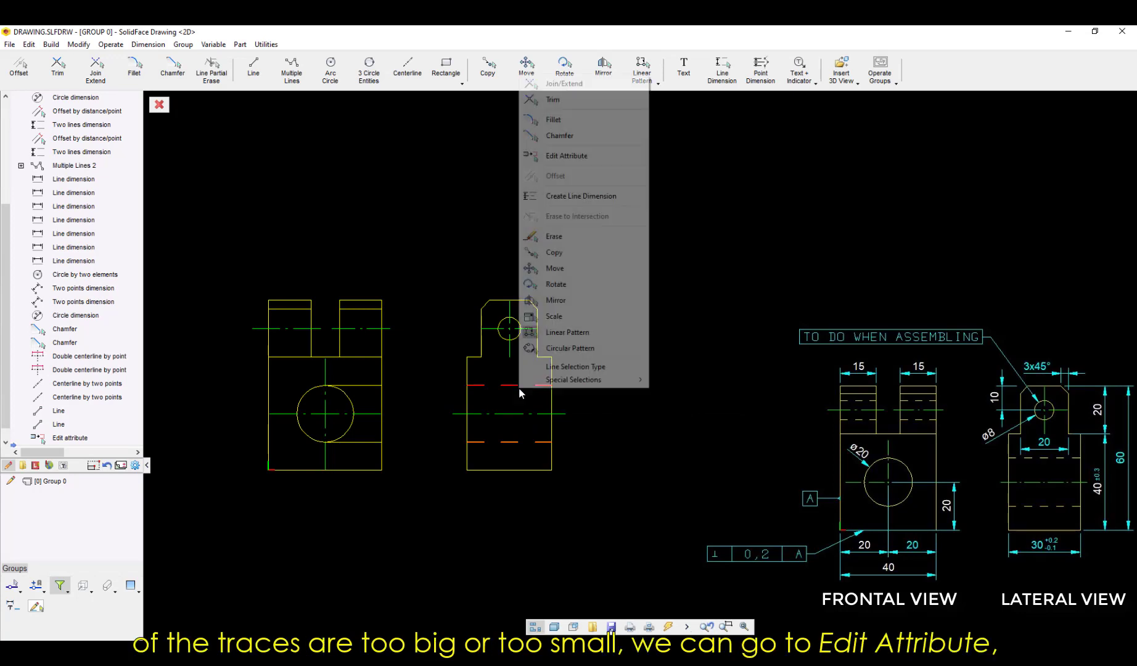
left_click(566, 156)
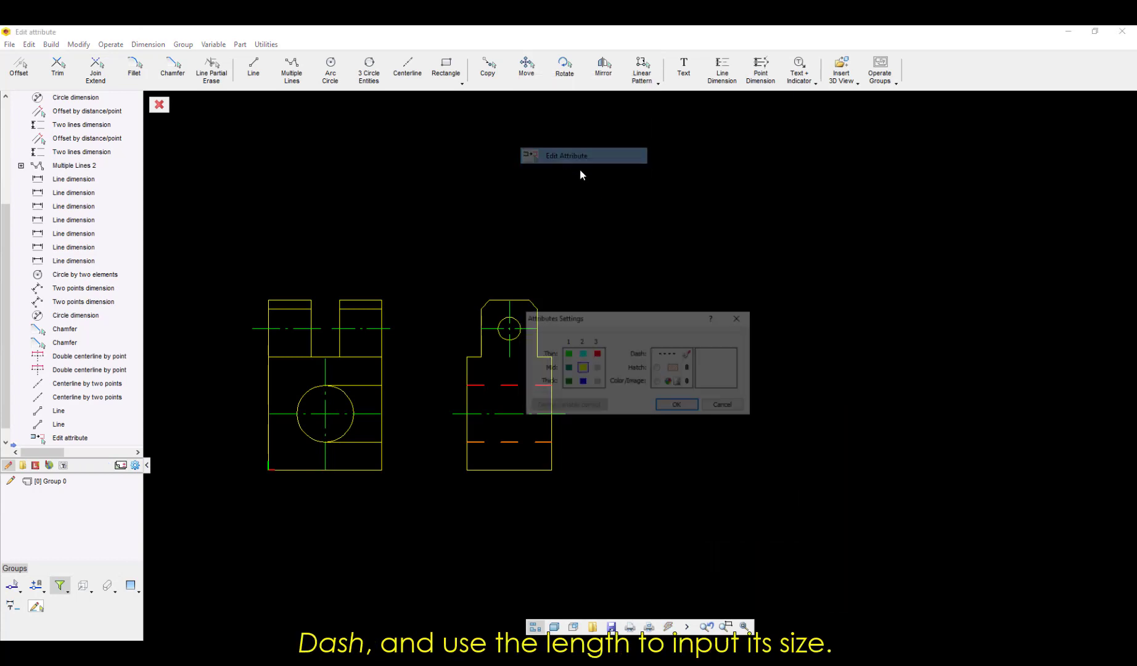
left_click(688, 354)
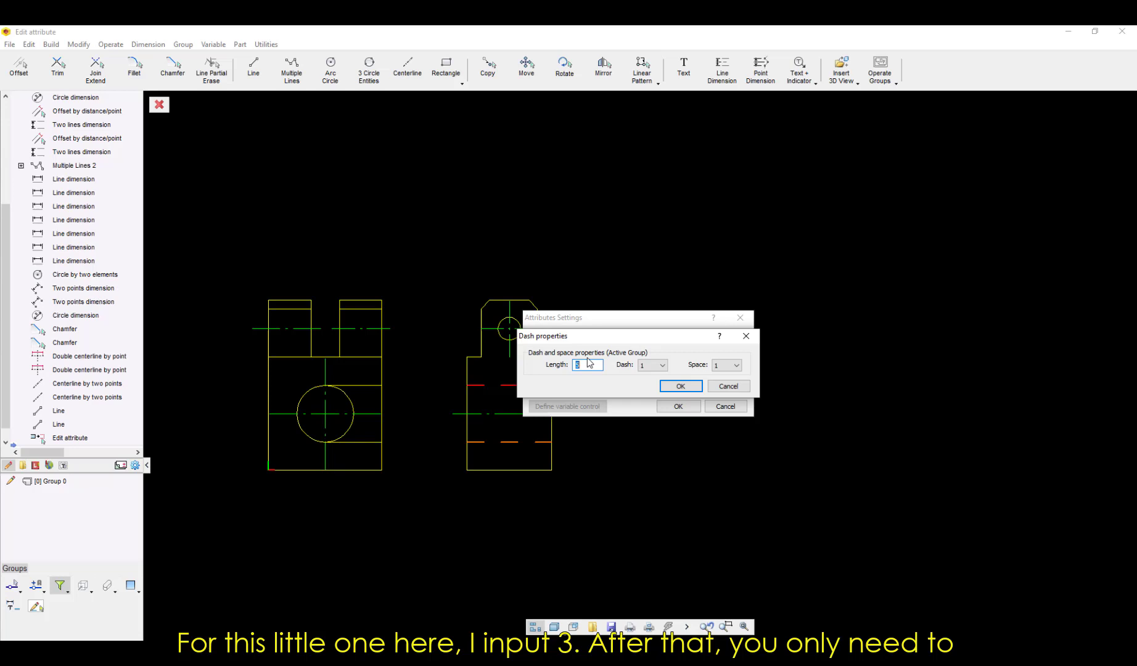
type("3")
left_click(681, 386)
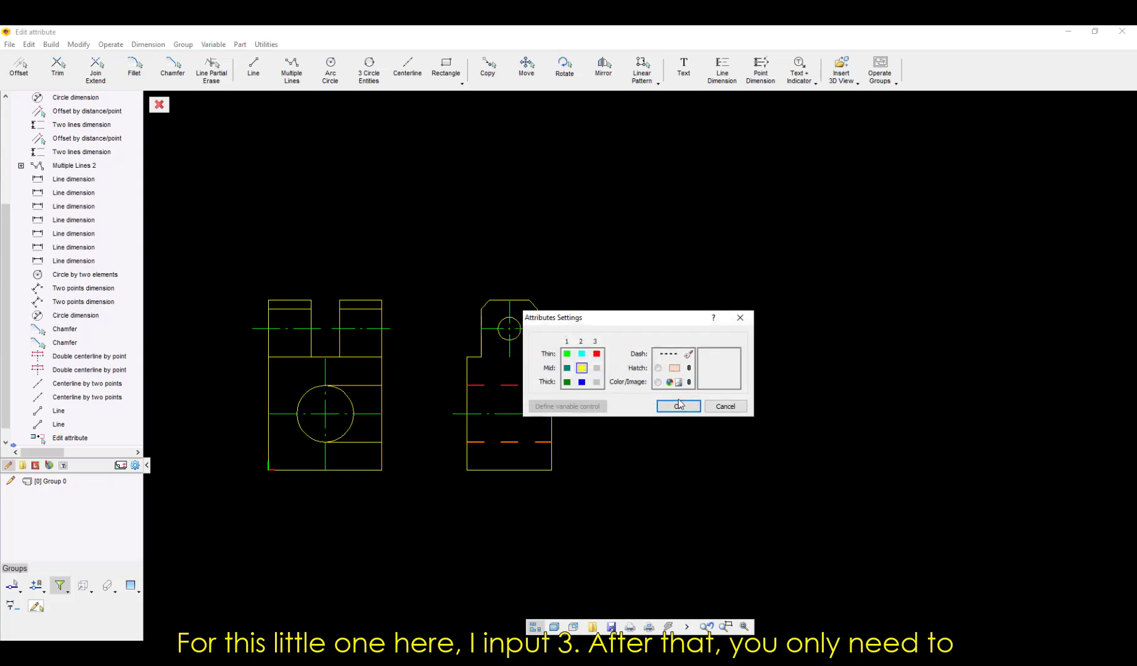
left_click(678, 407)
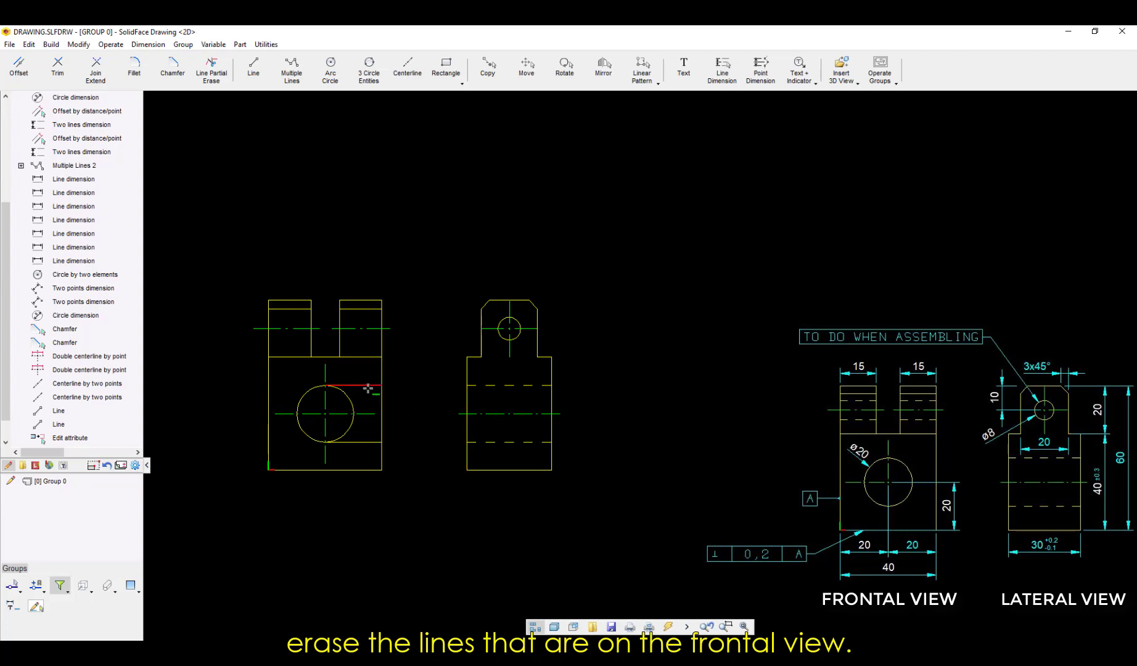
left_click(375, 452)
- Remove the stray frontal-view line and draw a line from the small hole's top quadrant
key("Escape")
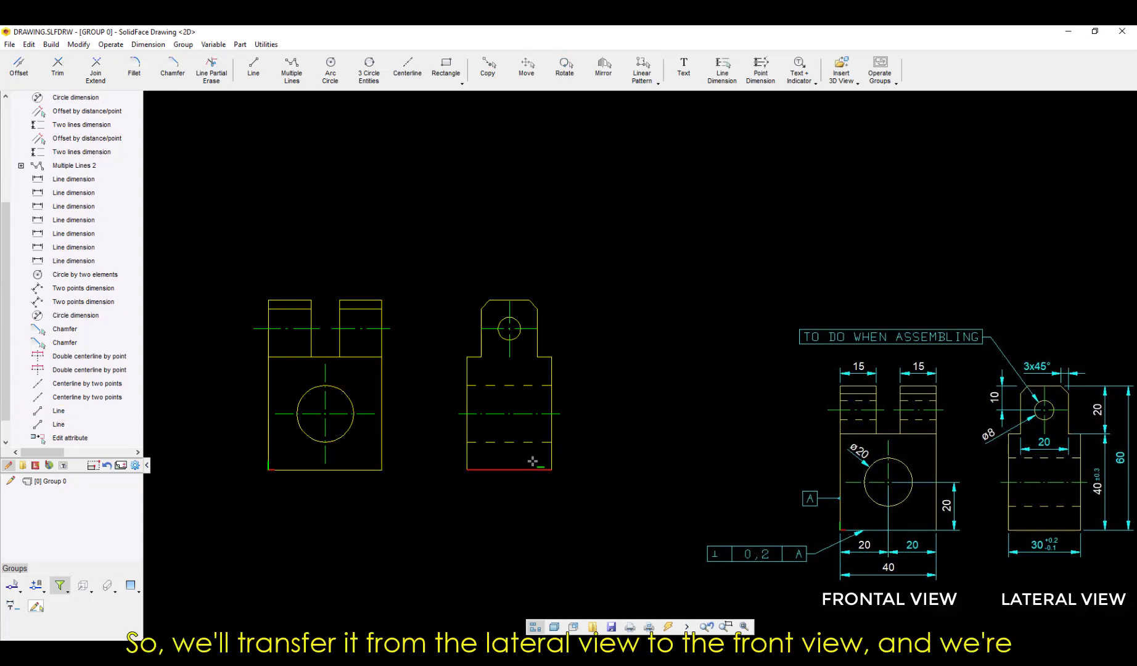
left_click(253, 67)
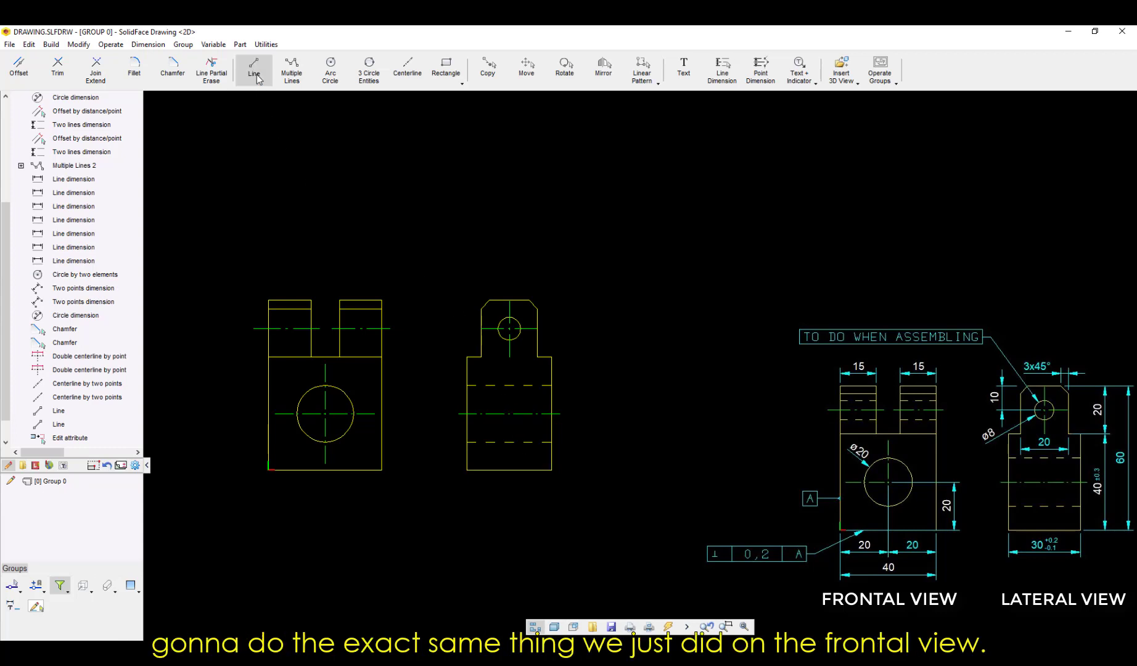
right_click(503, 323)
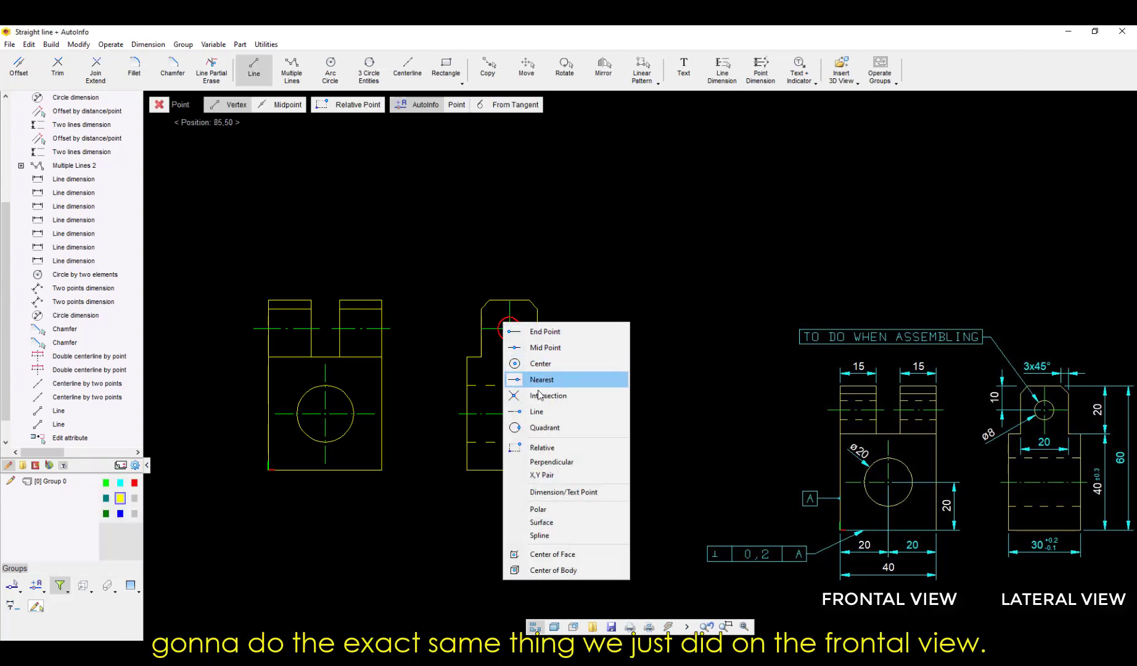
left_click(541, 428)
left_click(509, 318)
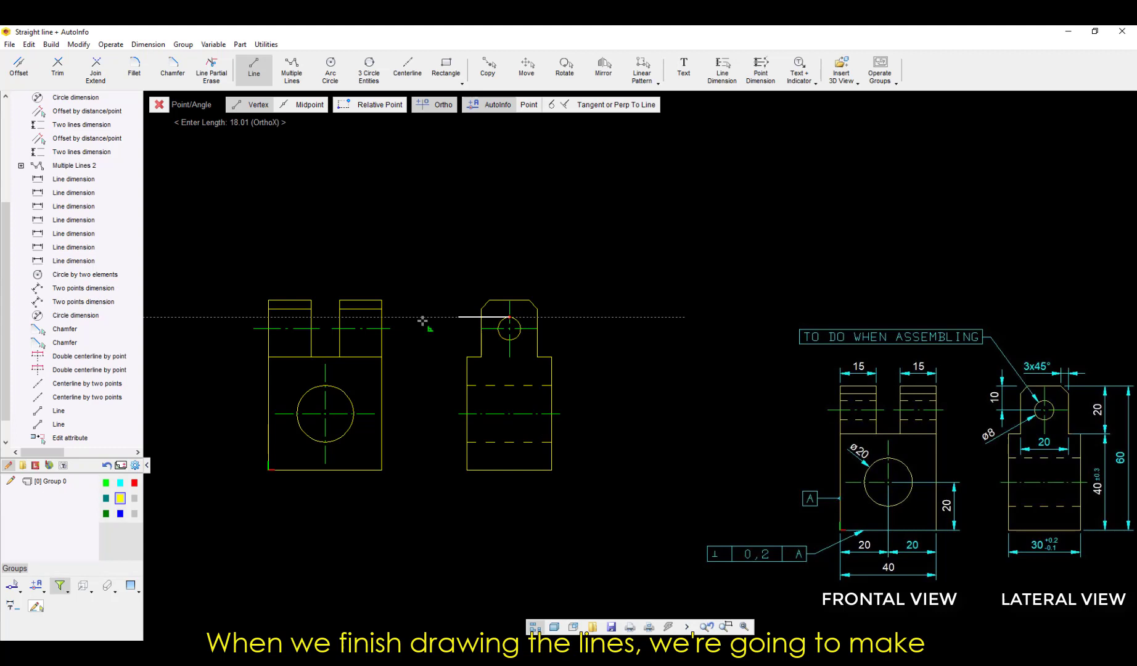
key("Escape")
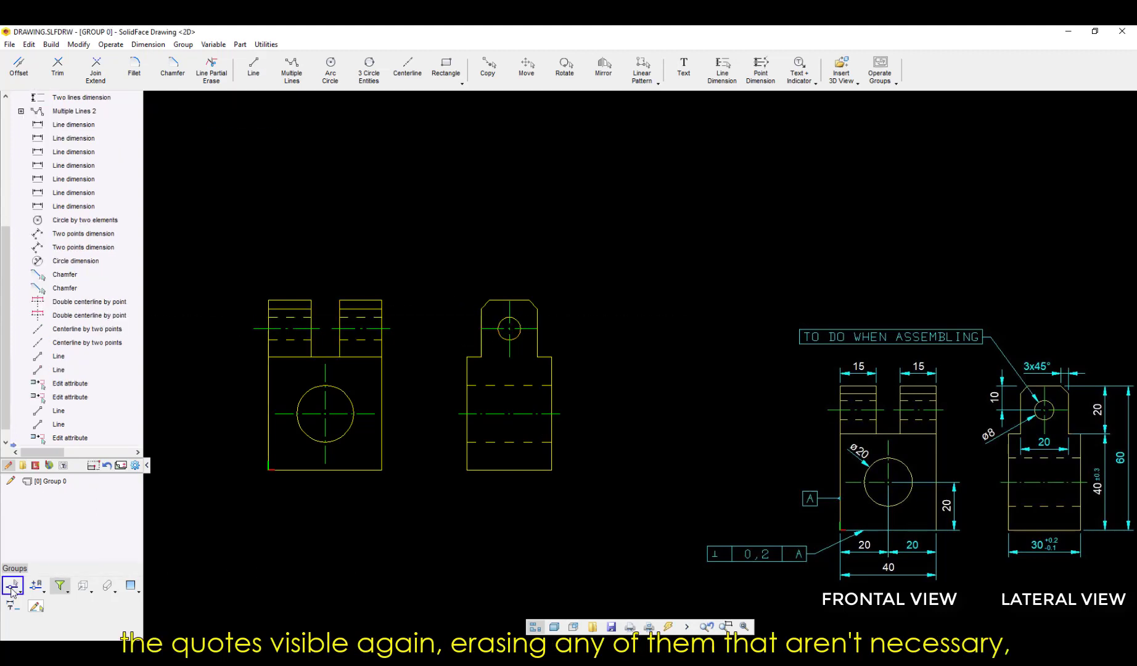
- Turn dimension display back on and delete the unneeded dimensions above the frontal view
left_click(12, 605)
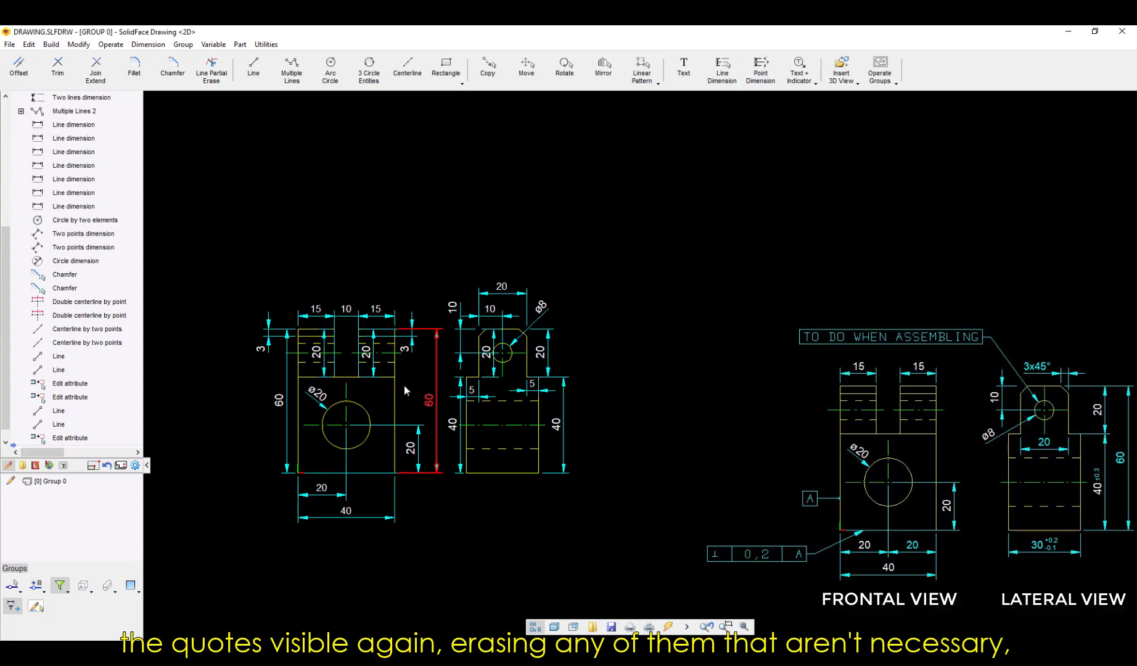
scroll(404, 386, "up", 1)
left_click(348, 307)
key("Delete")
key("Delete")
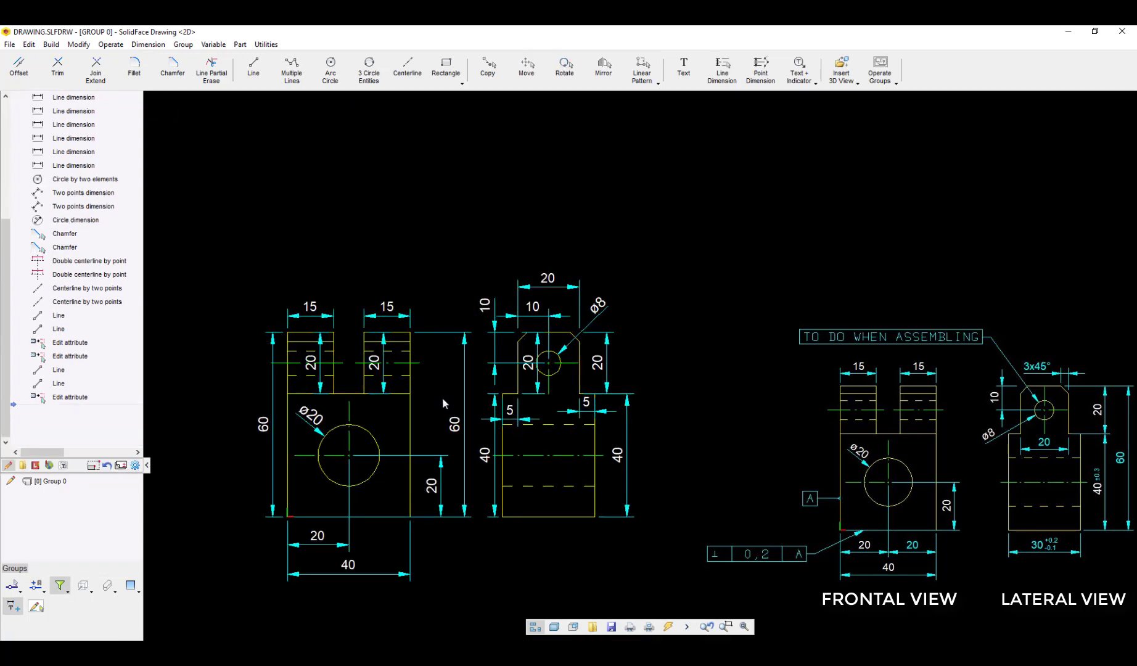
- Delete the left and right slot 20 dimensions
left_click(311, 363)
left_click(373, 363)
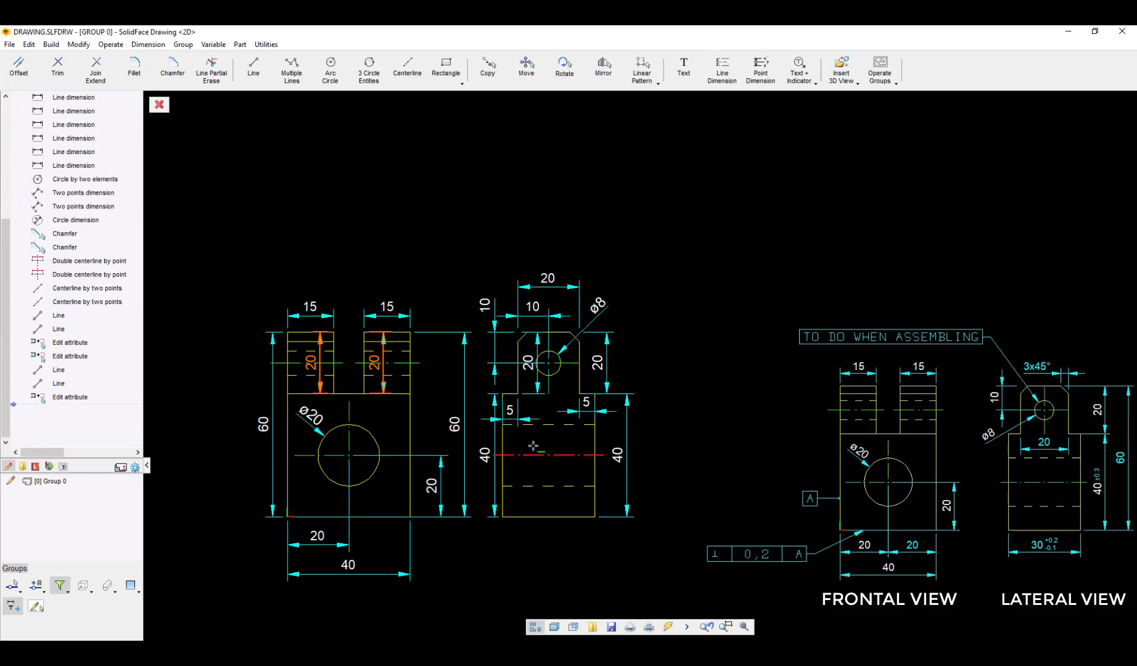
key("Delete")
scroll(380, 553, "up", 1)
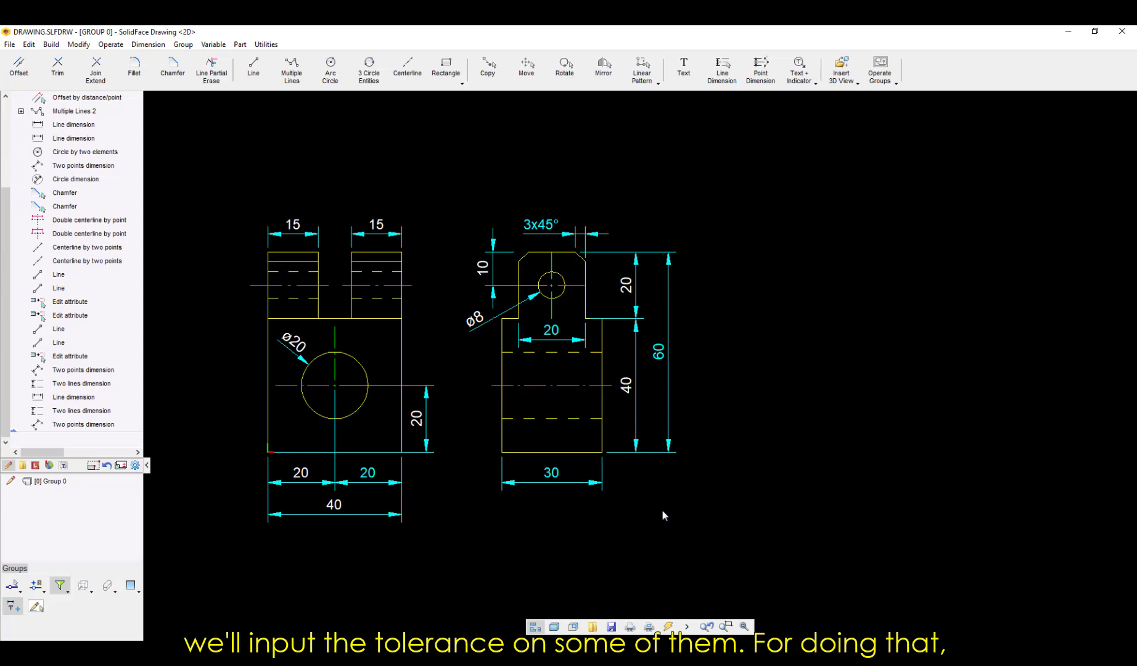
- Edit the lateral view's 30 width dimension to carry a +0.2 / -0.1 tolerance
double_click(553, 475)
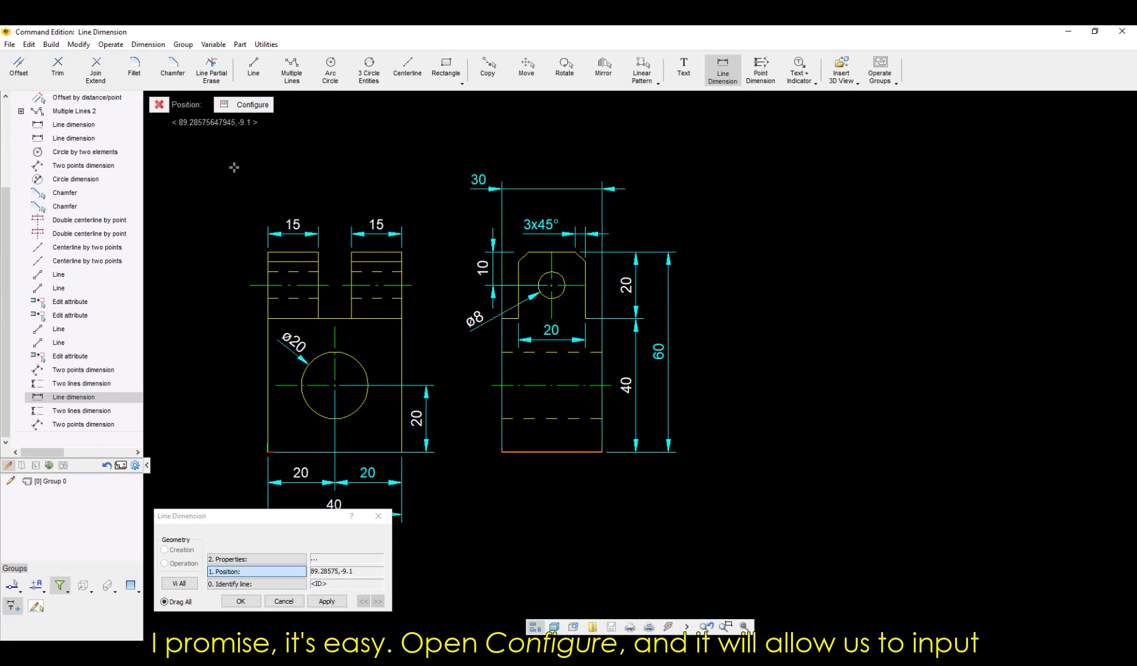
left_click(251, 105)
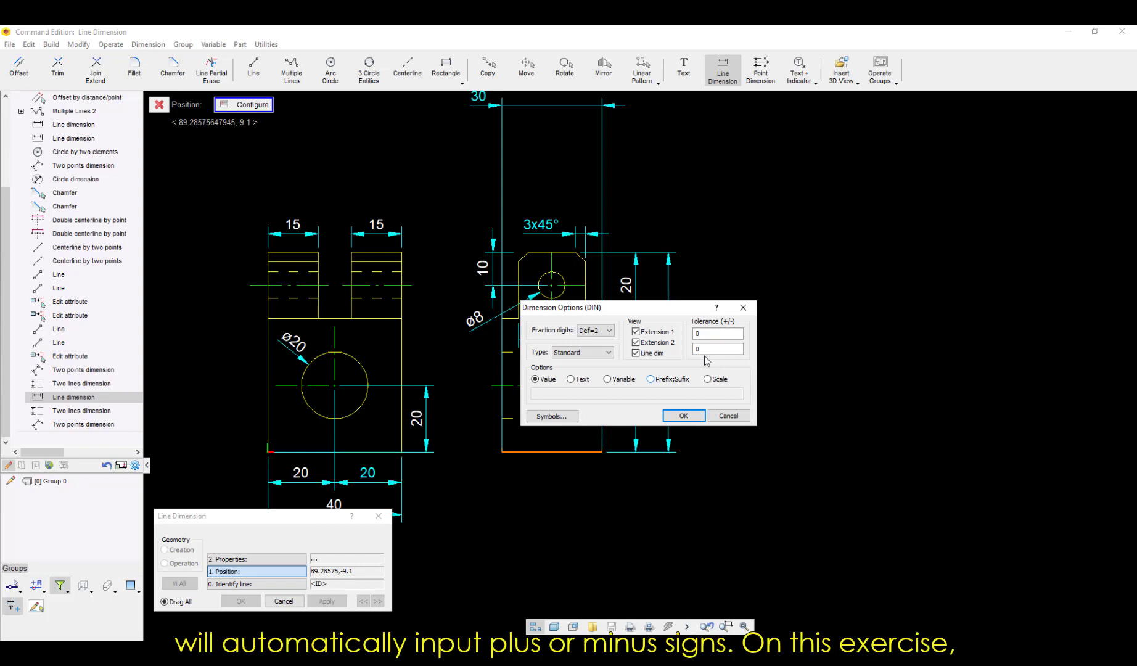
double_click(715, 333)
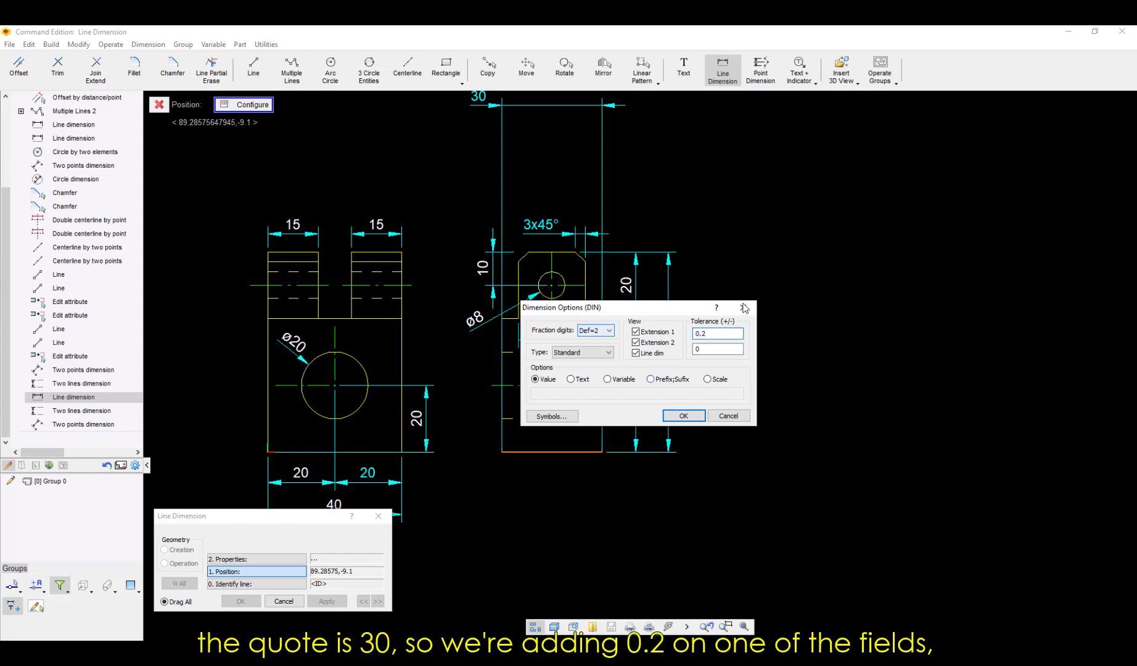
double_click(717, 349)
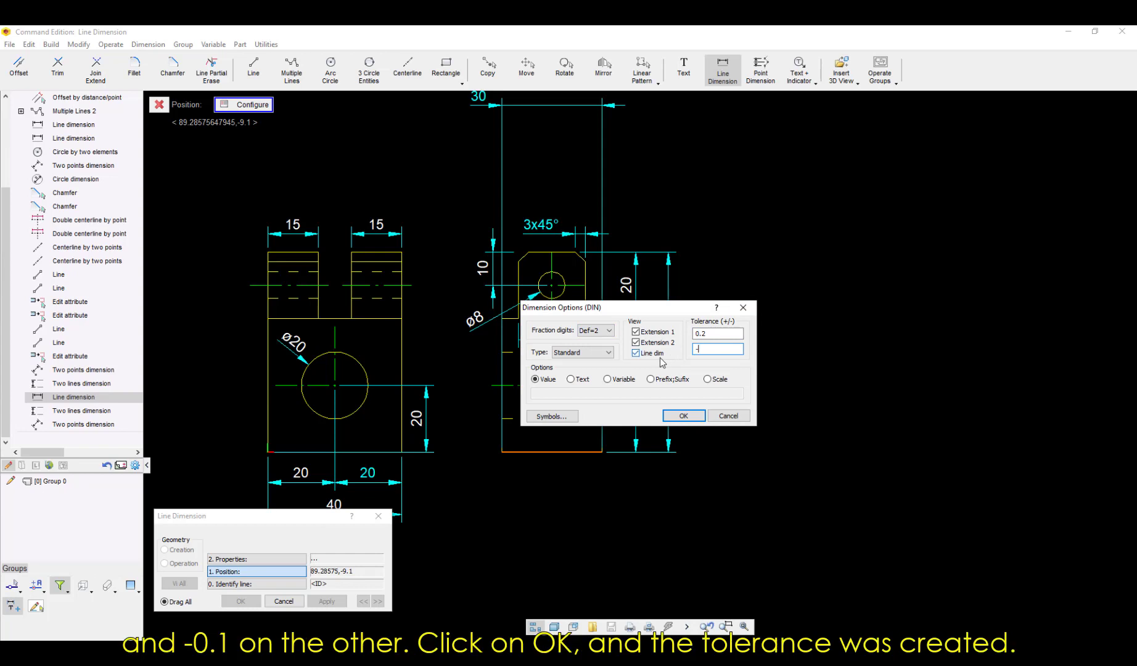
left_click(684, 416)
left_click(258, 600)
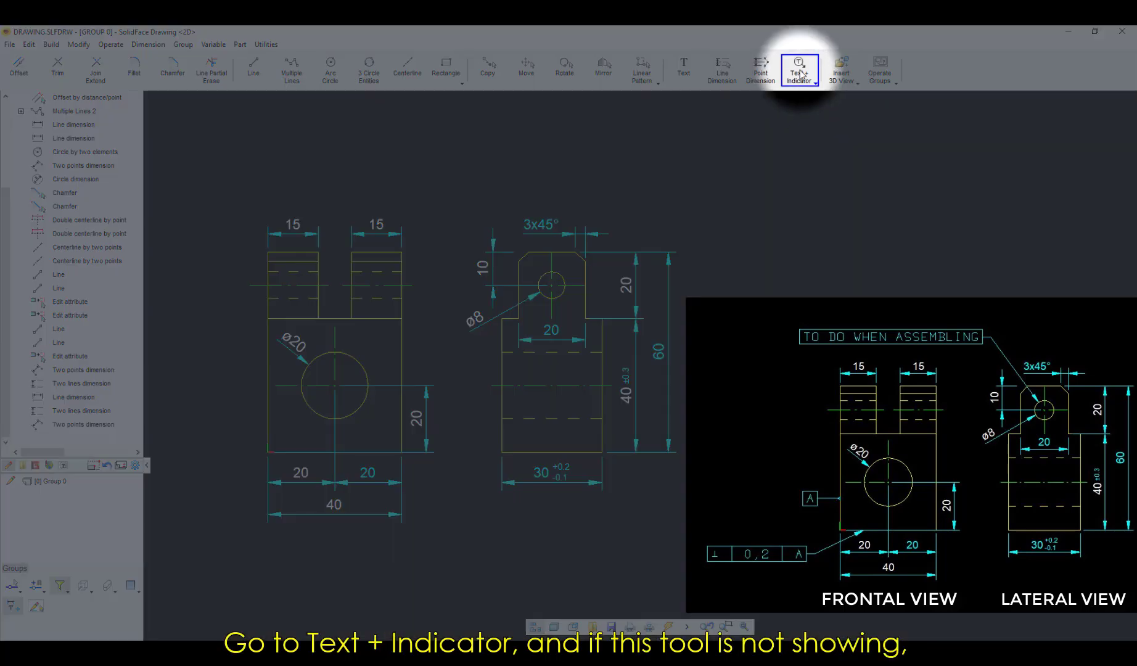
- Start a boxed-text leader note under General Scale and enter 'TO DO WHEN ASSEMBLING'
left_click(801, 73)
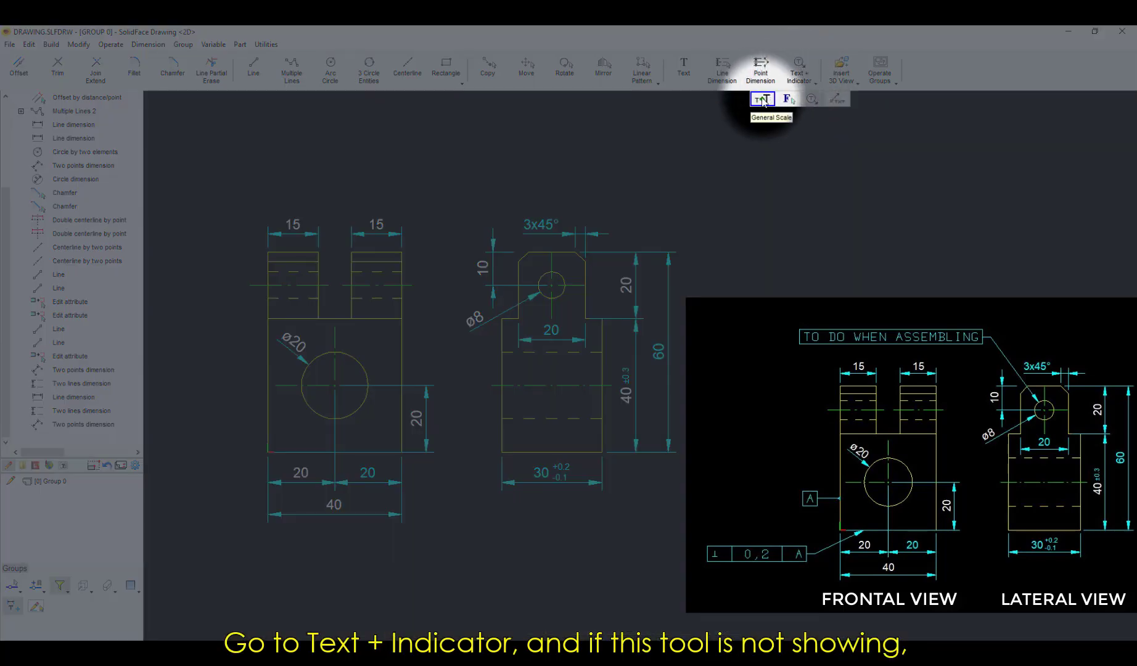
left_click(811, 99)
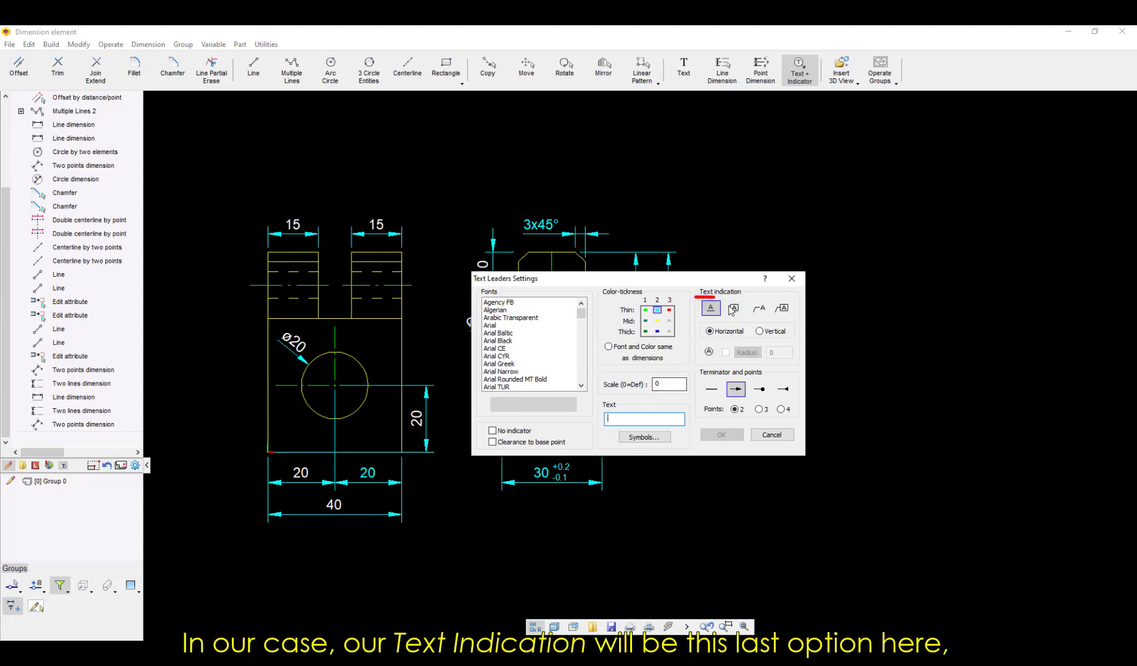
left_click(782, 309)
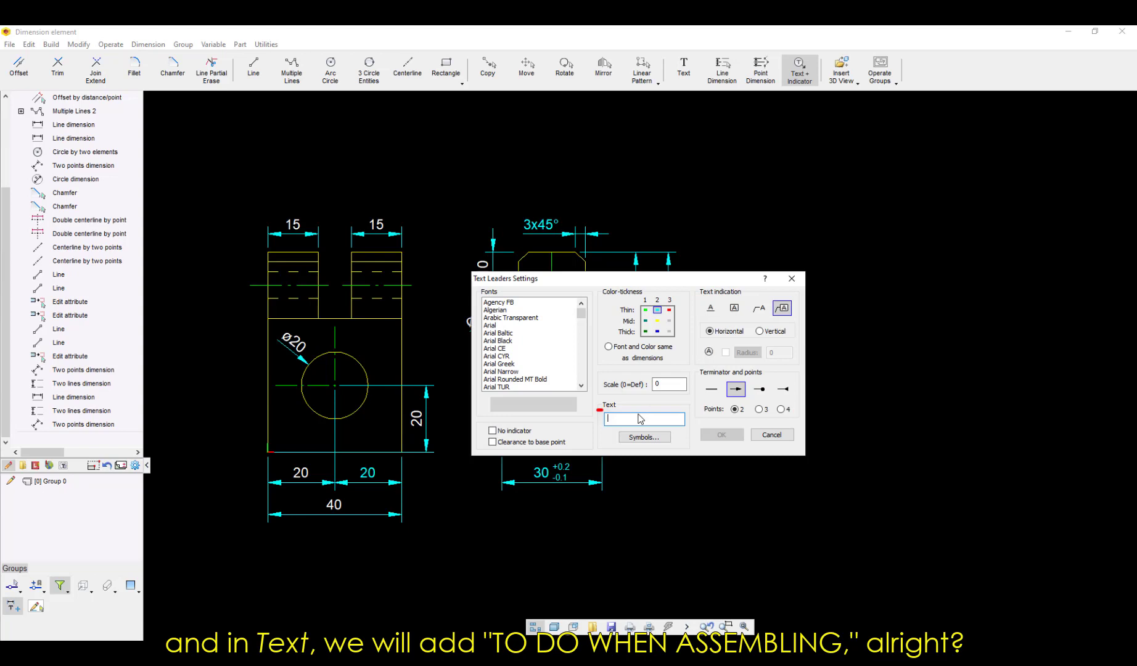
type("TO DO WH")
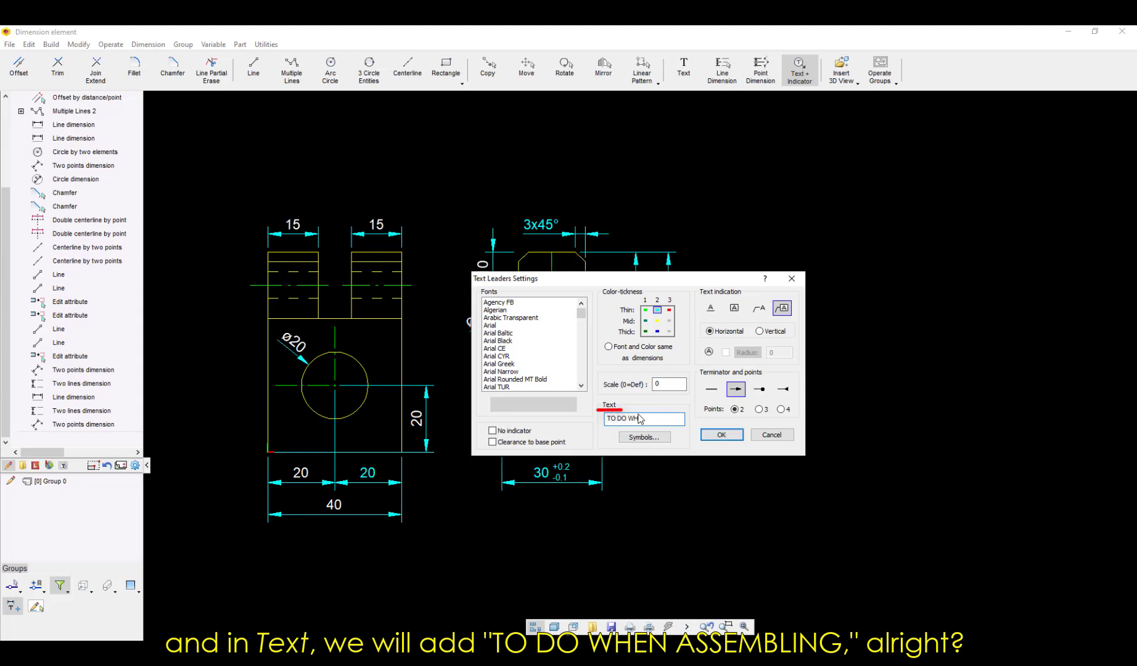
type("EN ASSEMBLING")
- Anchor the note's leader on the Ø8 hole with Nearest snap and place it above the views
left_click(722, 435)
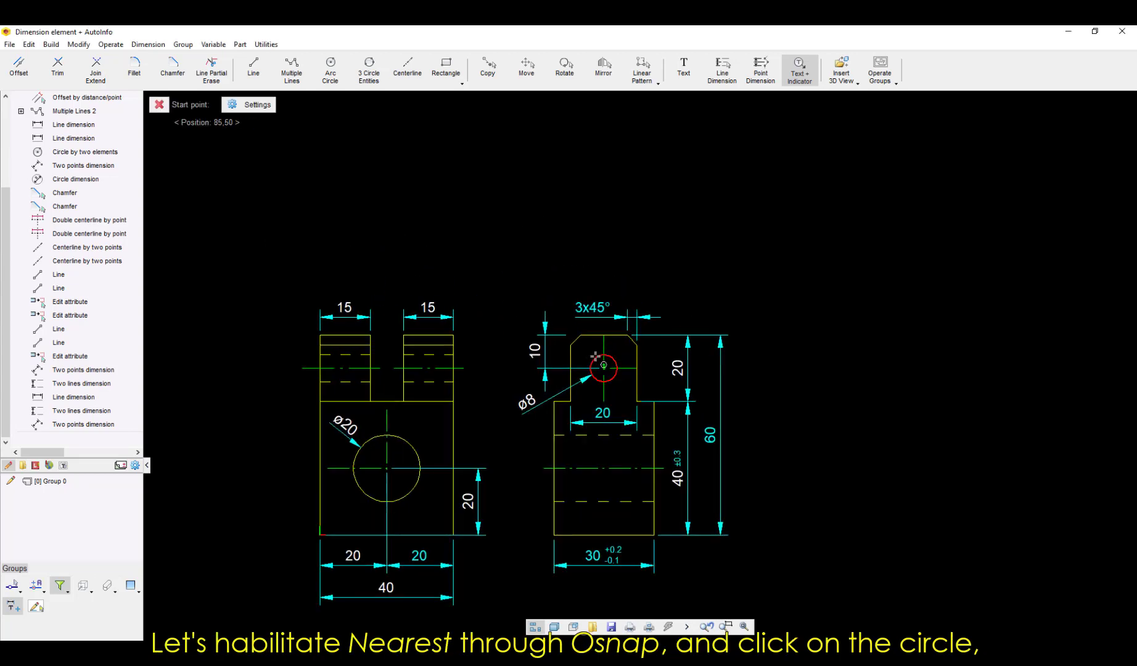
right_click(596, 356)
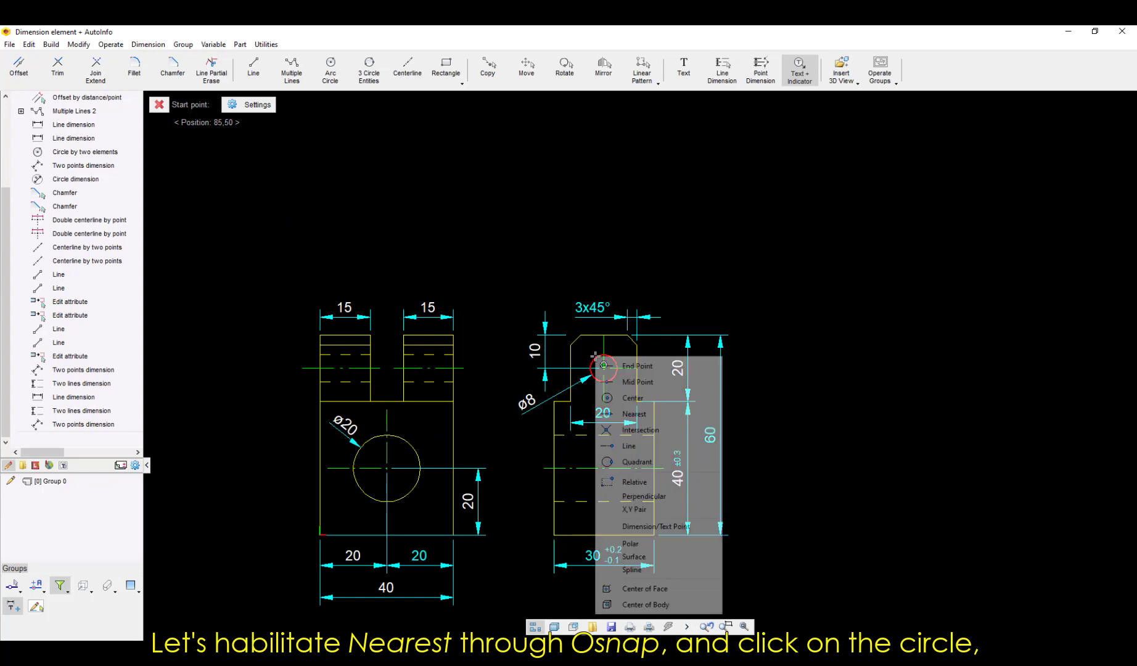
left_click(631, 415)
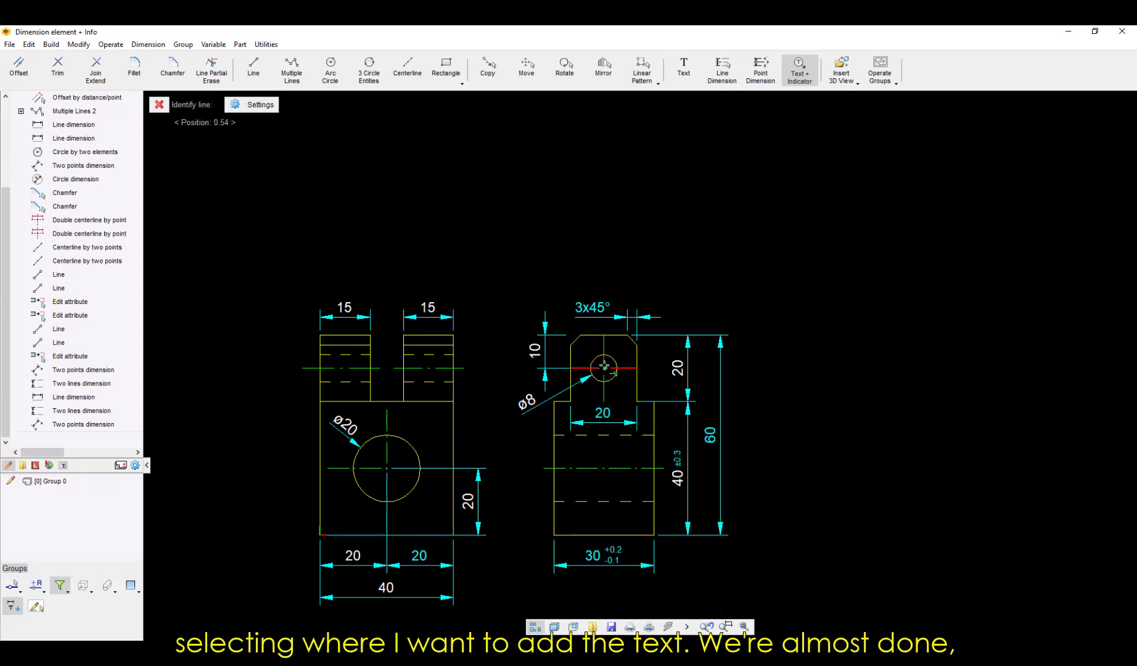
left_click(596, 357)
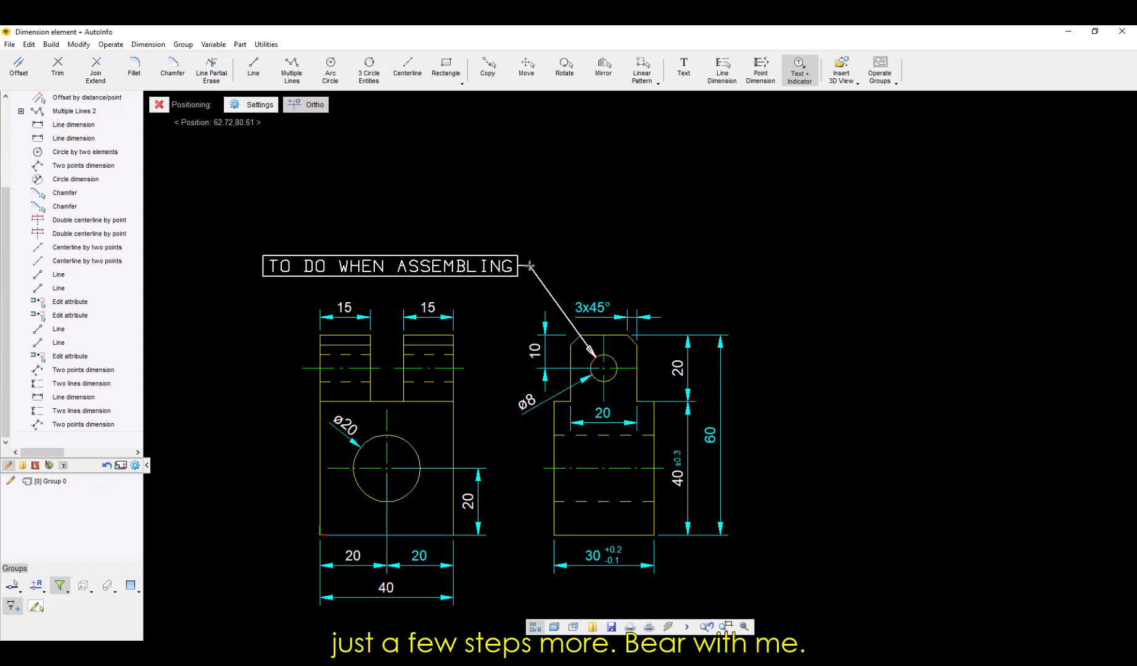
left_click(530, 266)
scroll(770, 409, "down", 2)
scroll(770, 409, "up", 2)
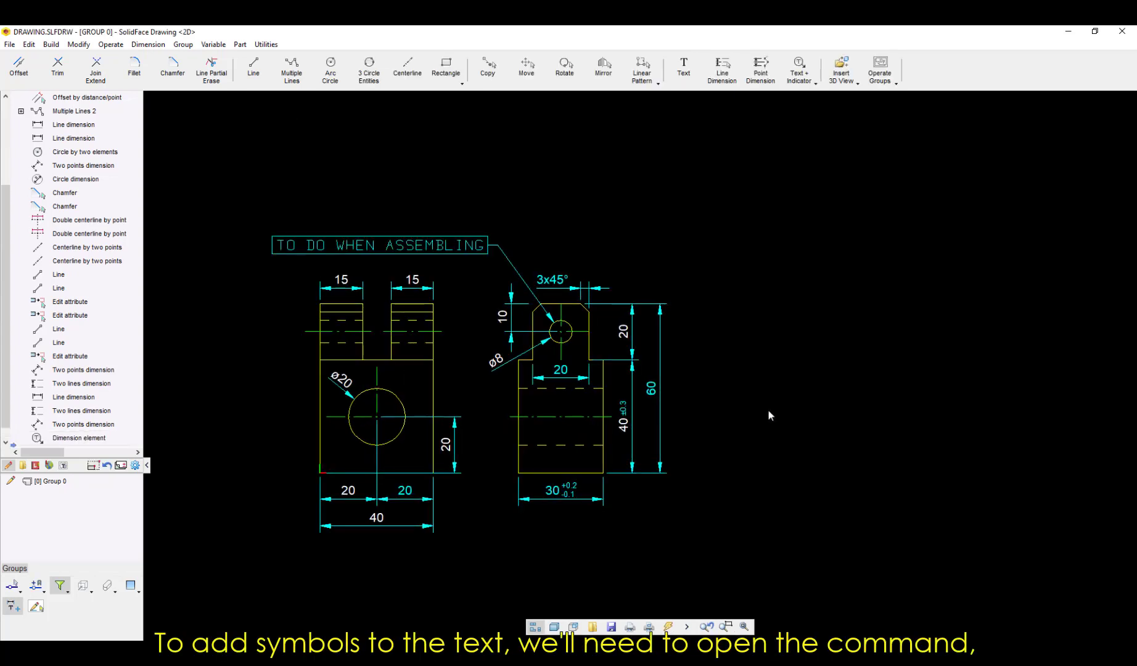
- Build a ⊥ 0,2 A tolerance frame from Symbols and place it with a leader to the frontal view
left_click(800, 68)
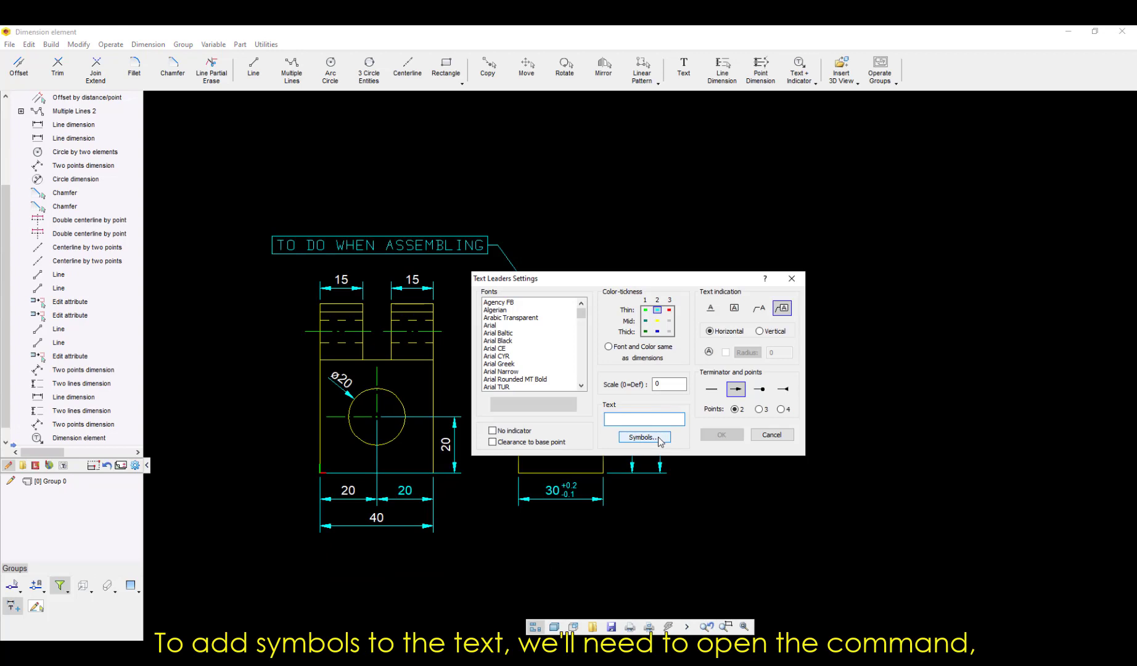
left_click(656, 445)
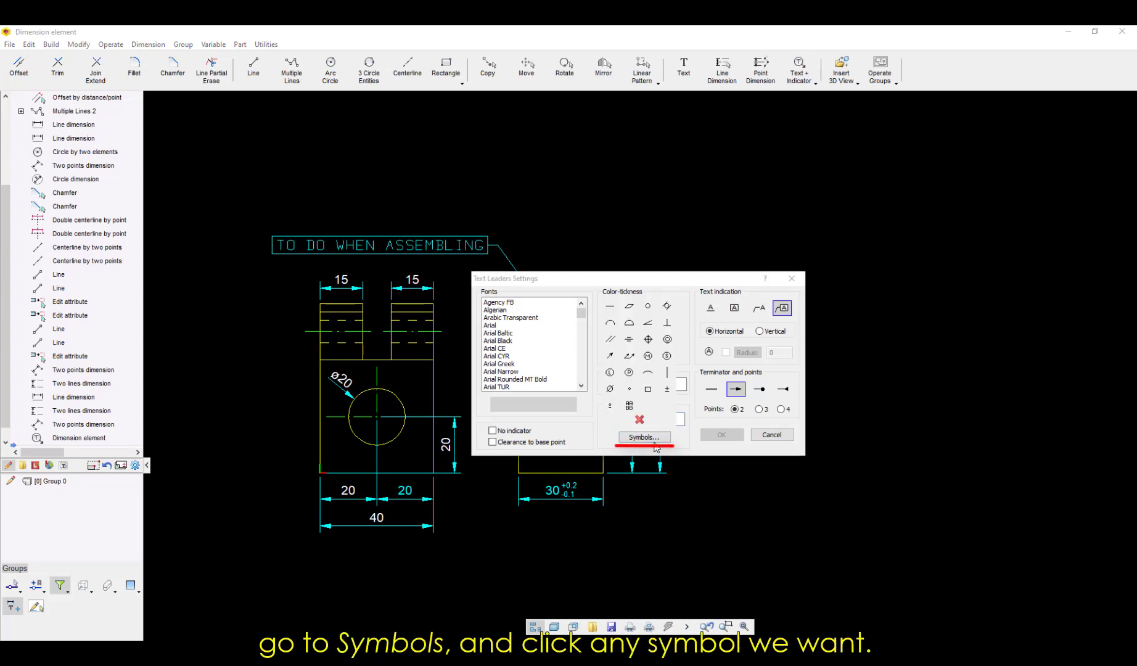
left_click(644, 437)
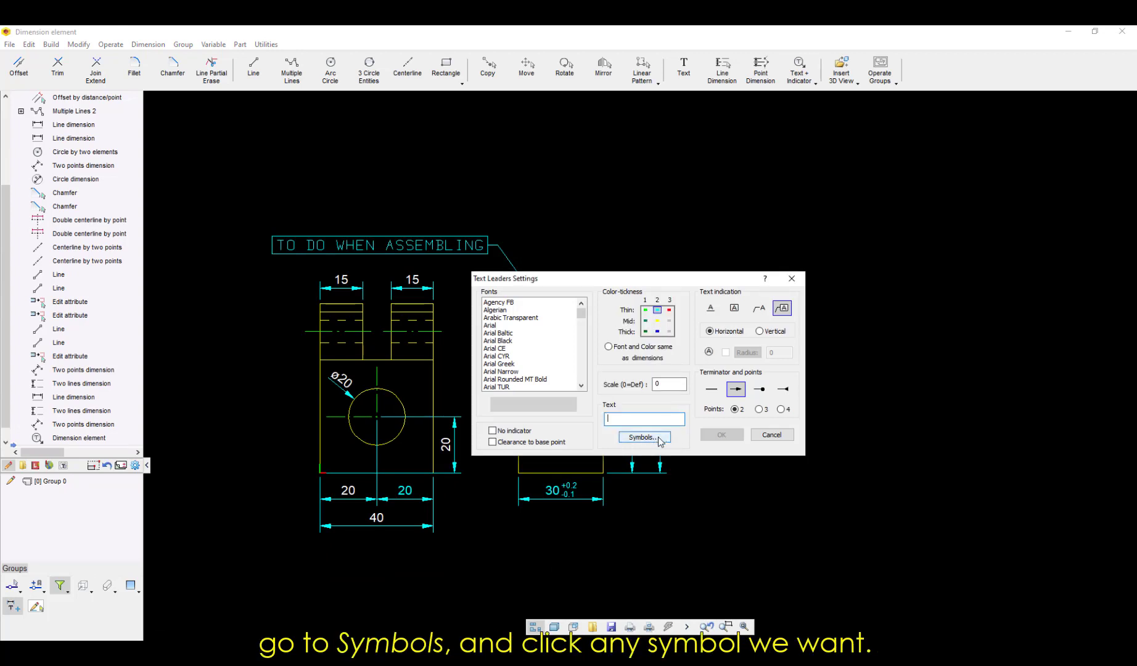
left_click(644, 437)
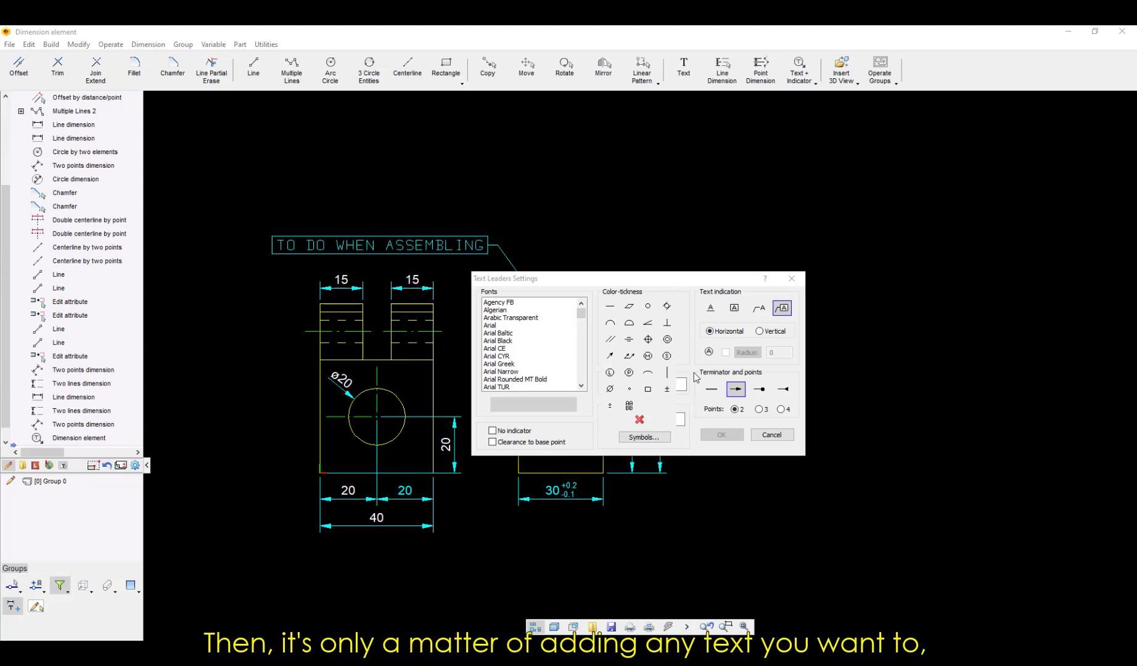
left_click(644, 437)
left_click(644, 438)
left_click(639, 420)
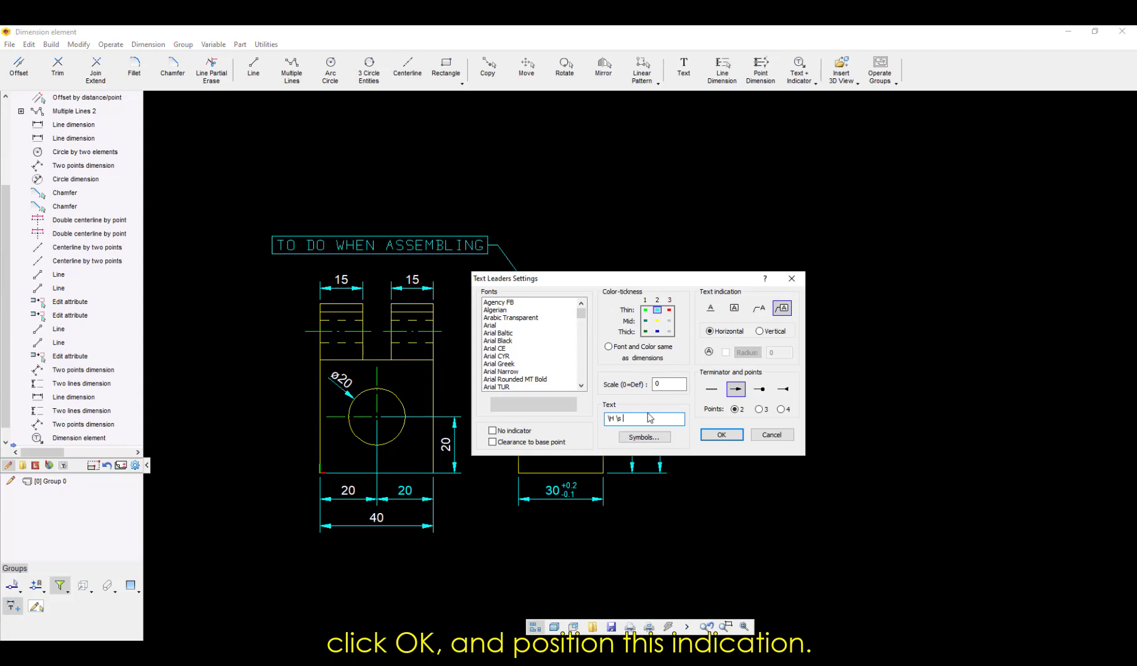
type("0,2 \\s A")
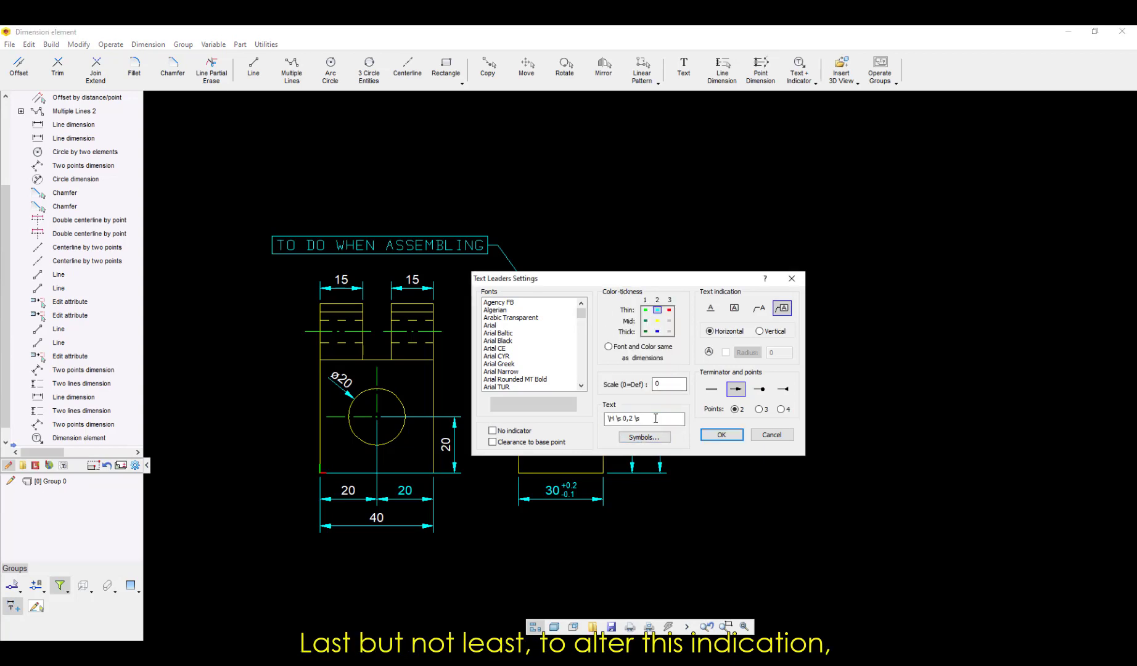
left_click(721, 435)
right_click(322, 198)
left_click(370, 308)
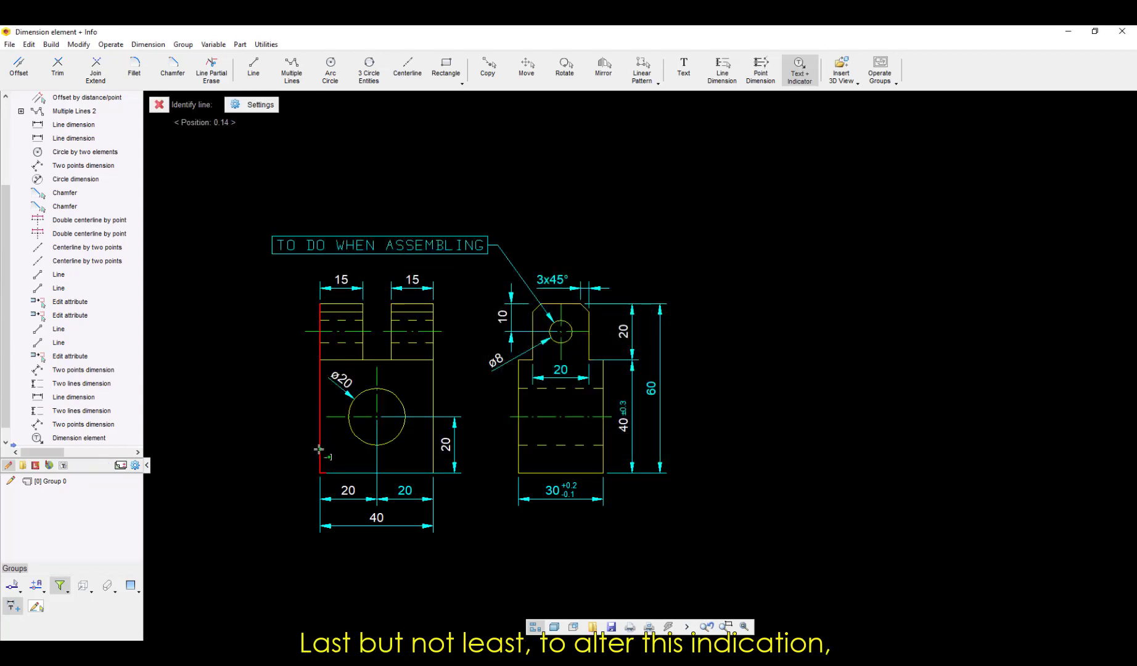
left_click(346, 474)
- Set up a new triangle-terminated leader for datum A
left_click(799, 66)
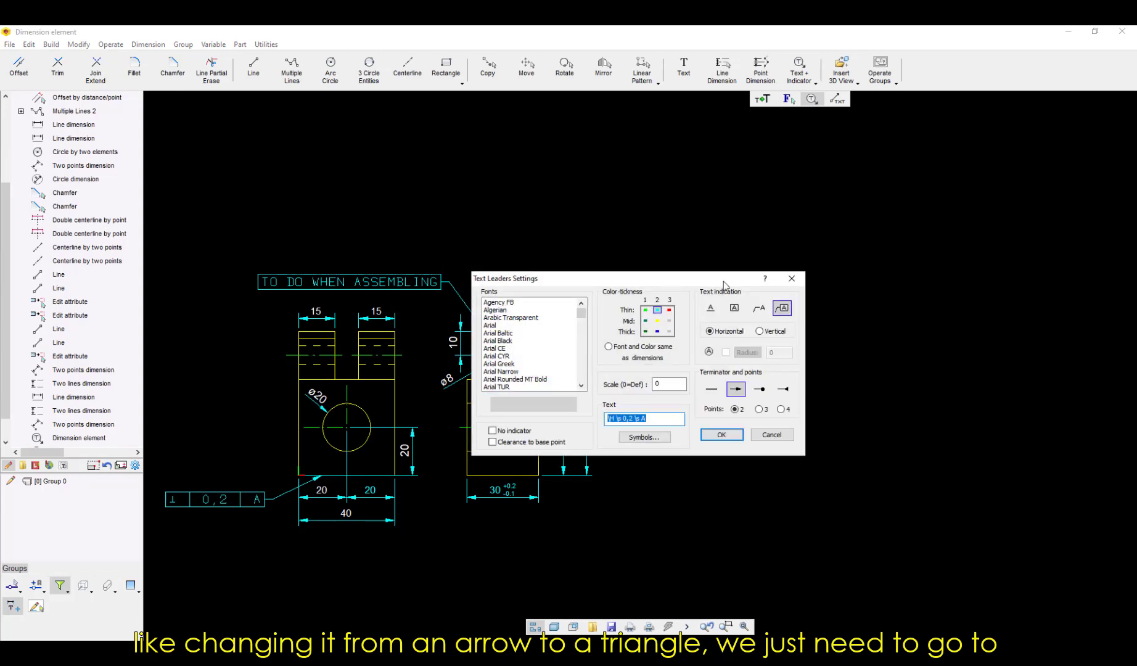
left_click(788, 392)
left_click(676, 421)
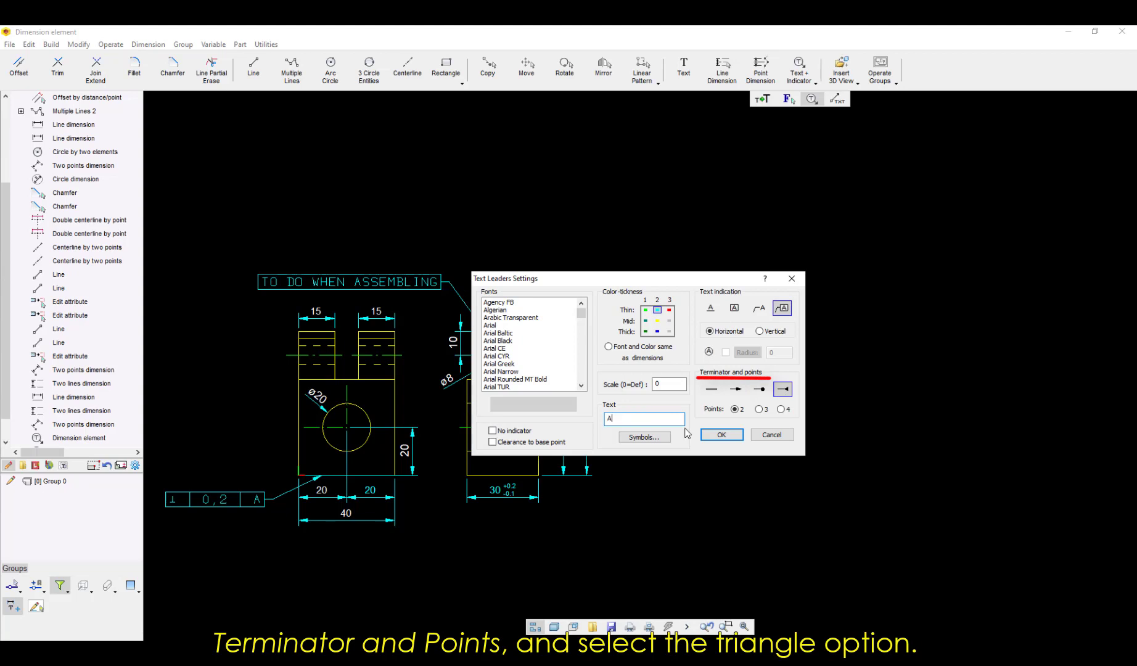
left_click(721, 434)
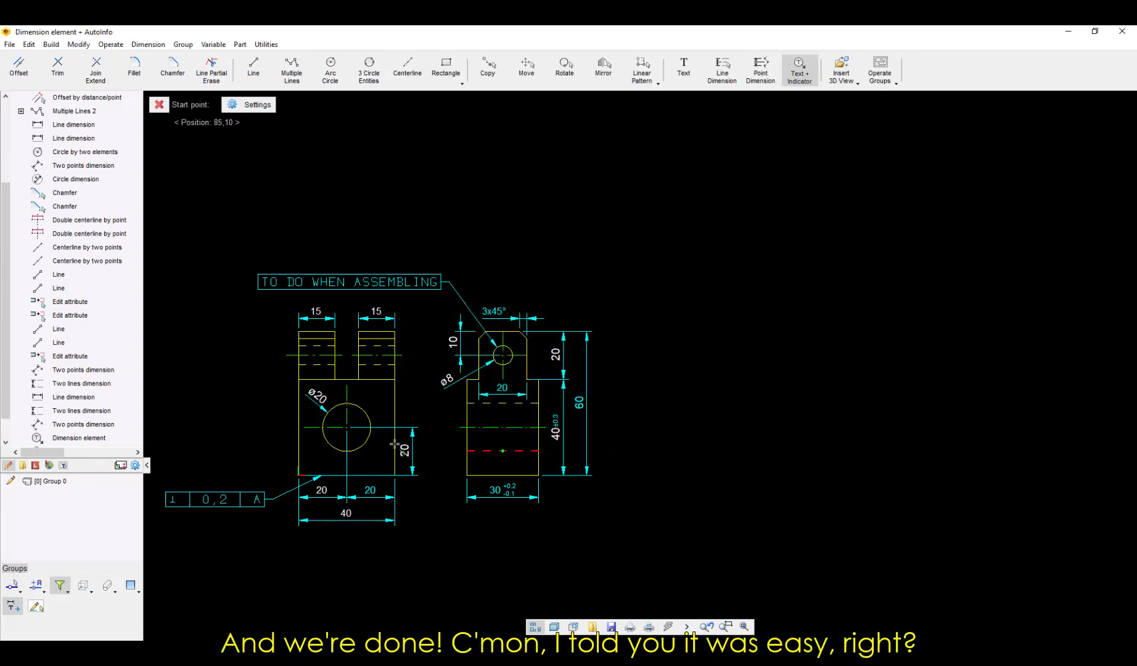
- Snap the datum A leader to the frontal view's left edge and place the A box to its left
right_click(301, 458)
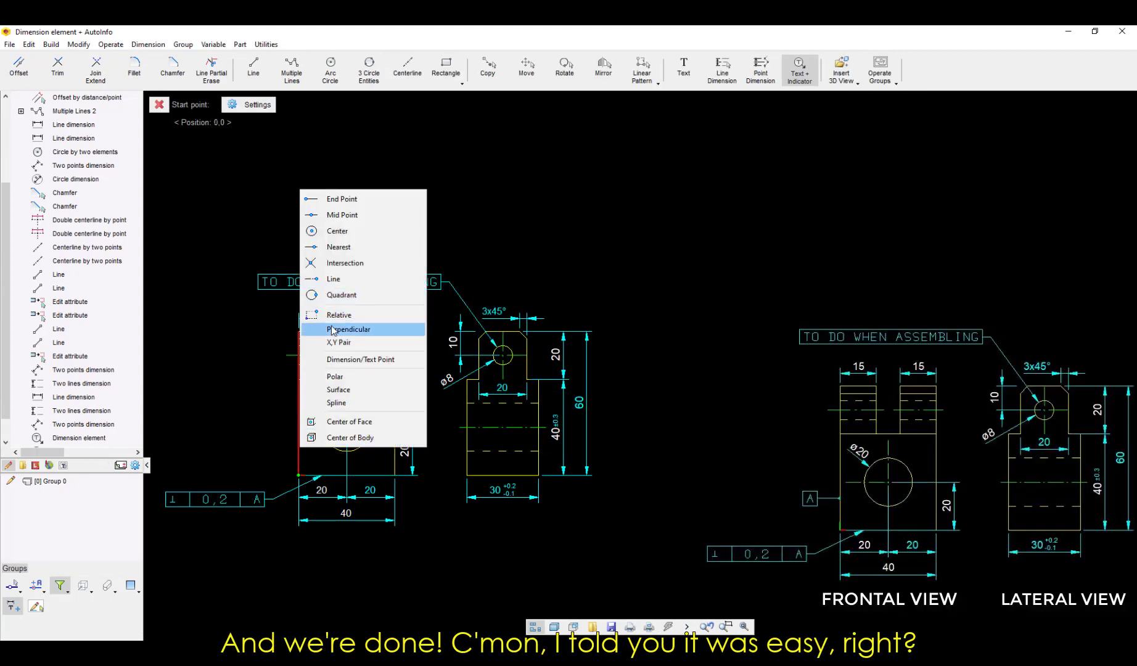
left_click(339, 247)
left_click(298, 443)
left_click(274, 443)
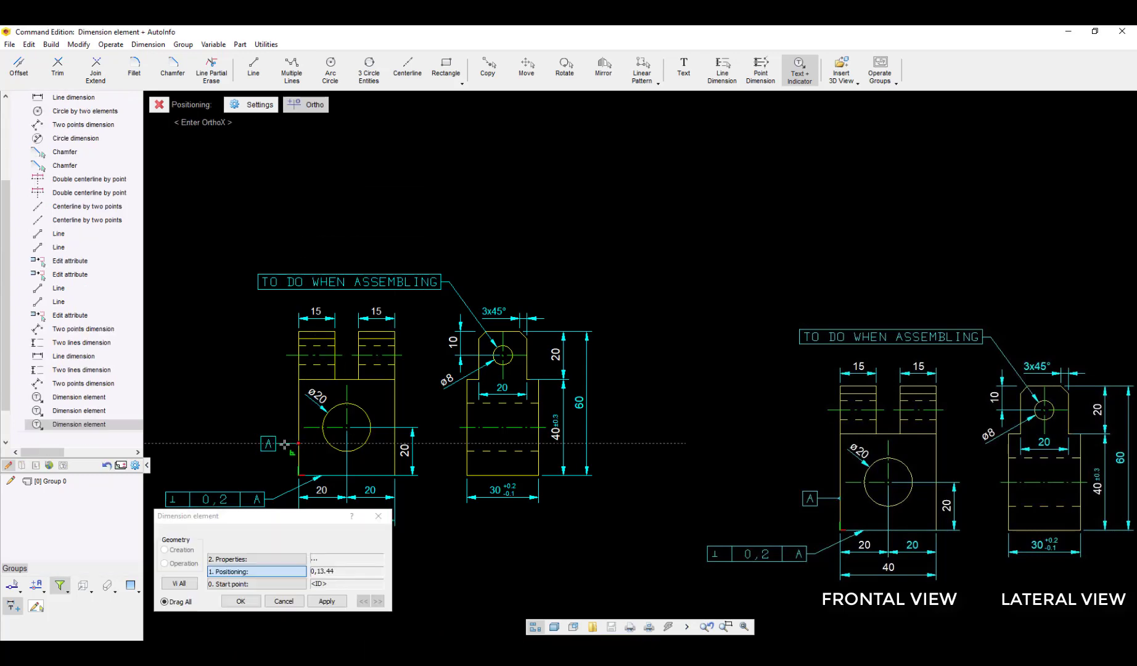